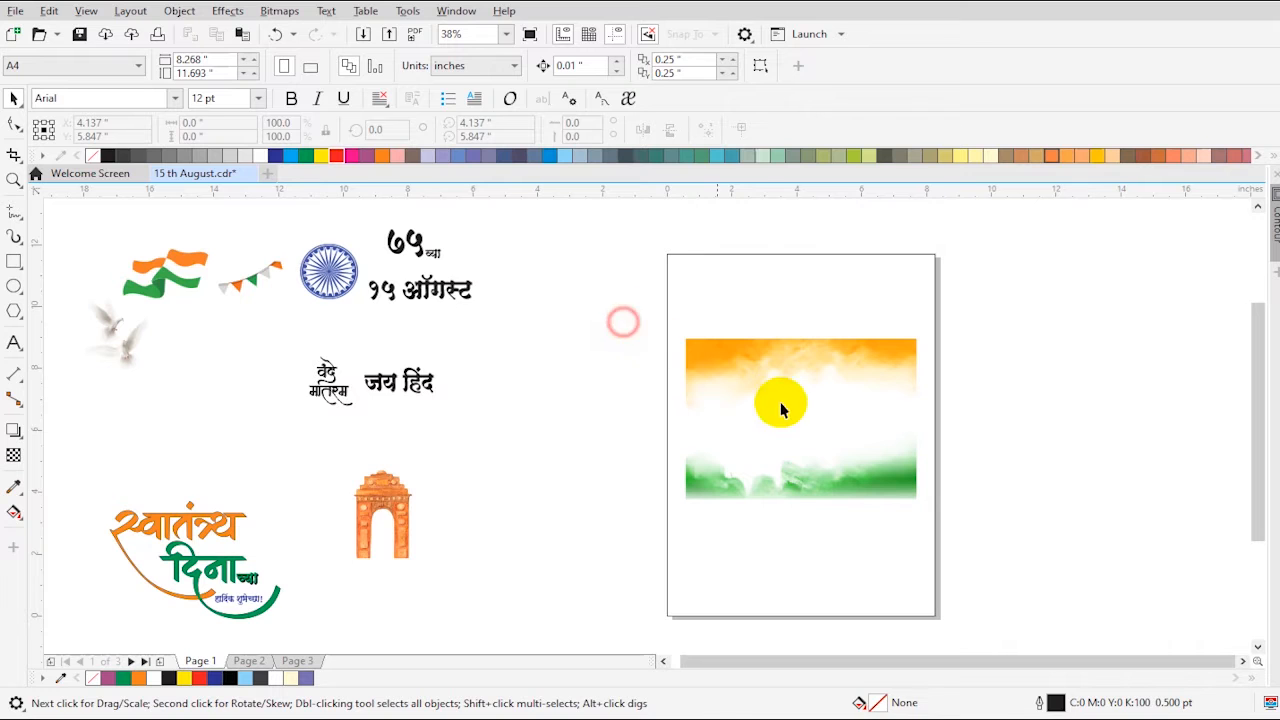
# Stretch the orange and green background image to about 8.31 by 11.77 in so it covers the whole page.
pyautogui.moveTo(801, 503); pyautogui.dragTo(828, 620)
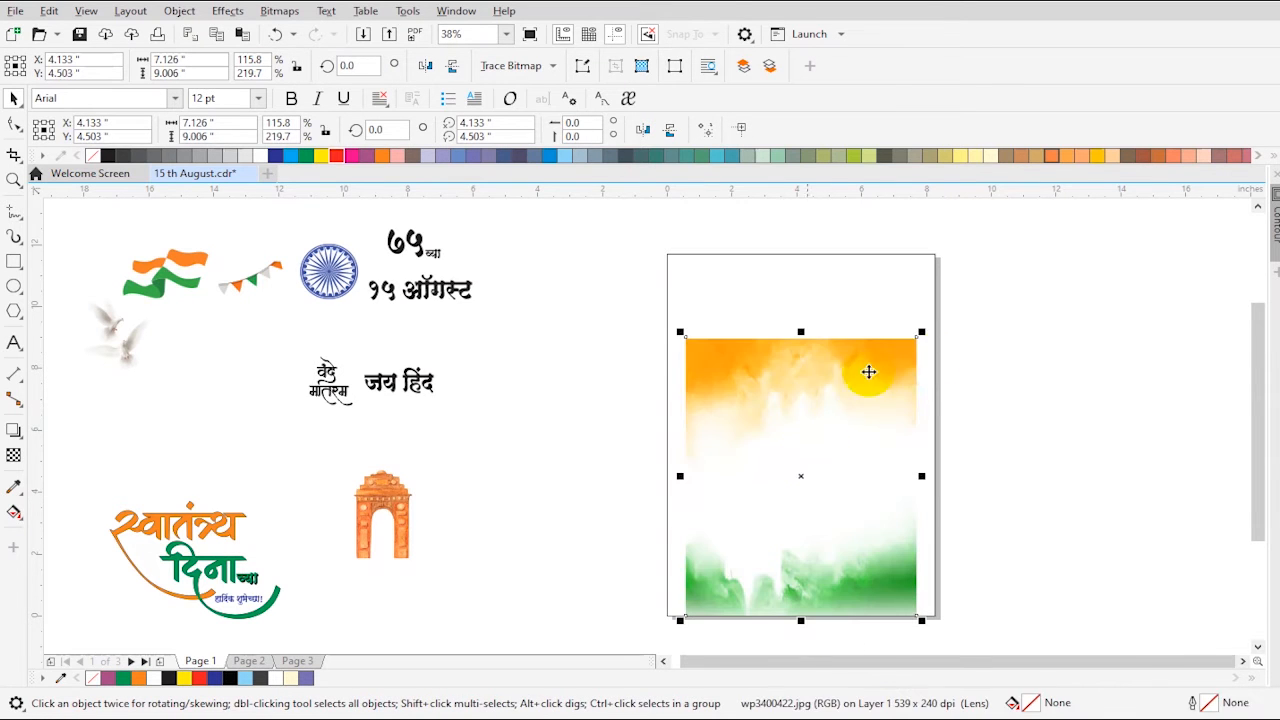
pyautogui.moveTo(807, 338); pyautogui.dragTo(808, 247)
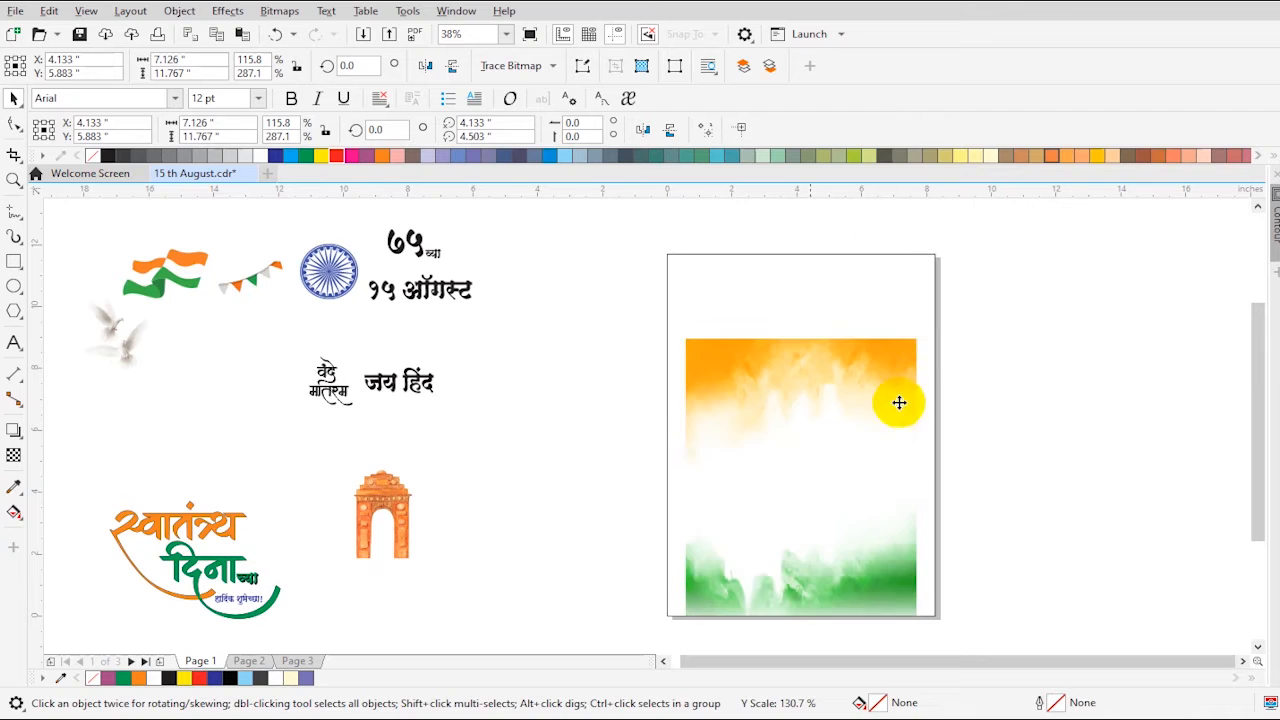
pyautogui.moveTo(922, 433); pyautogui.dragTo(958, 434)
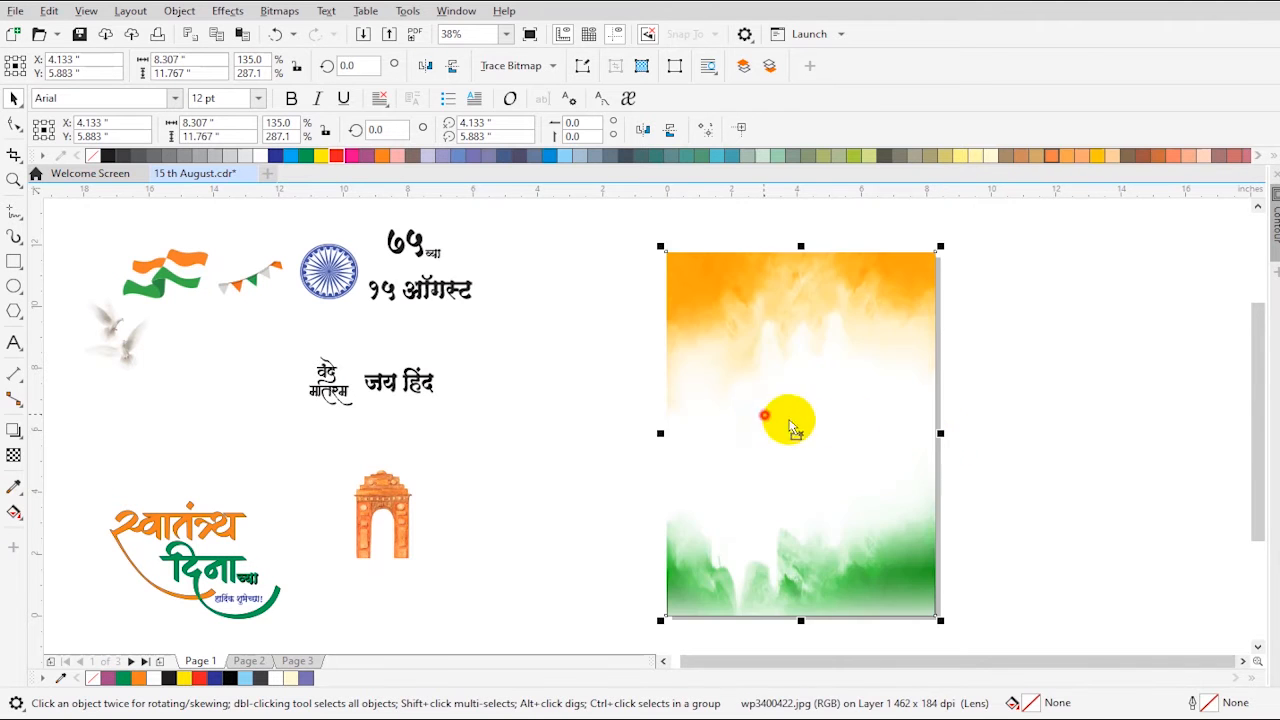
# Move the background image aside and place it inside the page-sized rectangle as a PowerClip.
pyautogui.moveTo(774, 417); pyautogui.dragTo(971, 421)
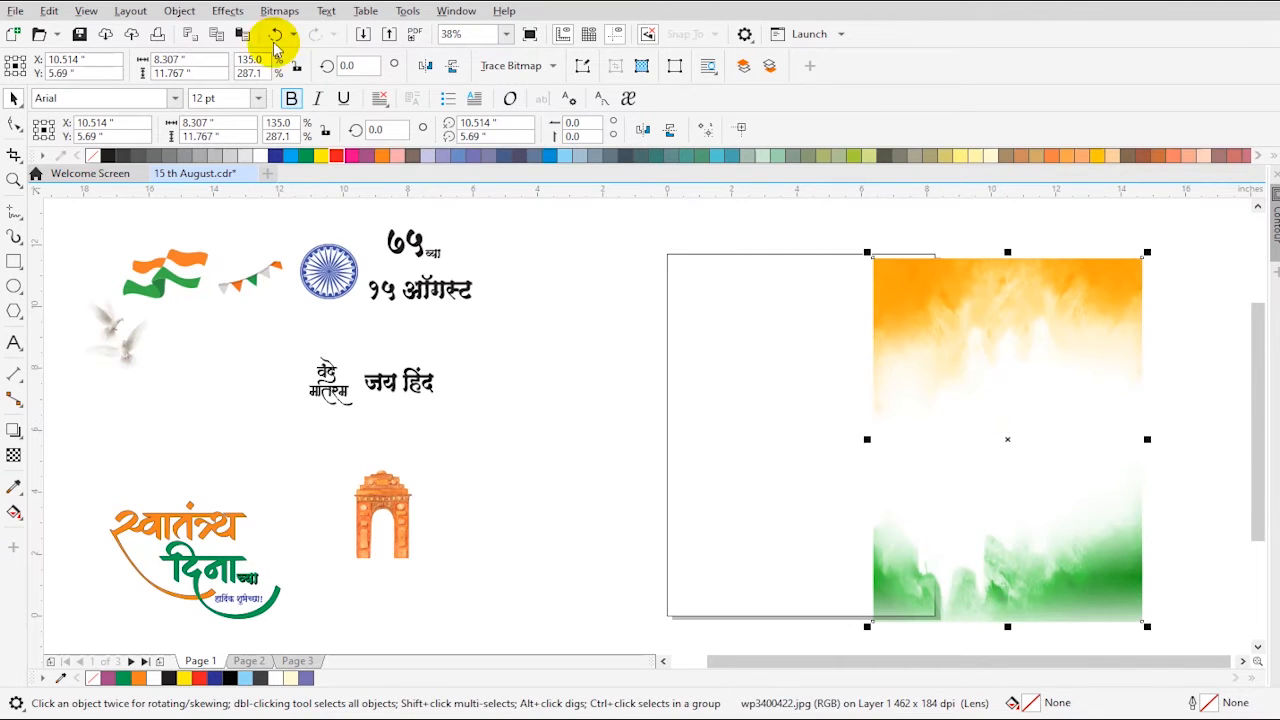
pyautogui.click(180, 11)
pyautogui.moveTo(309, 80)
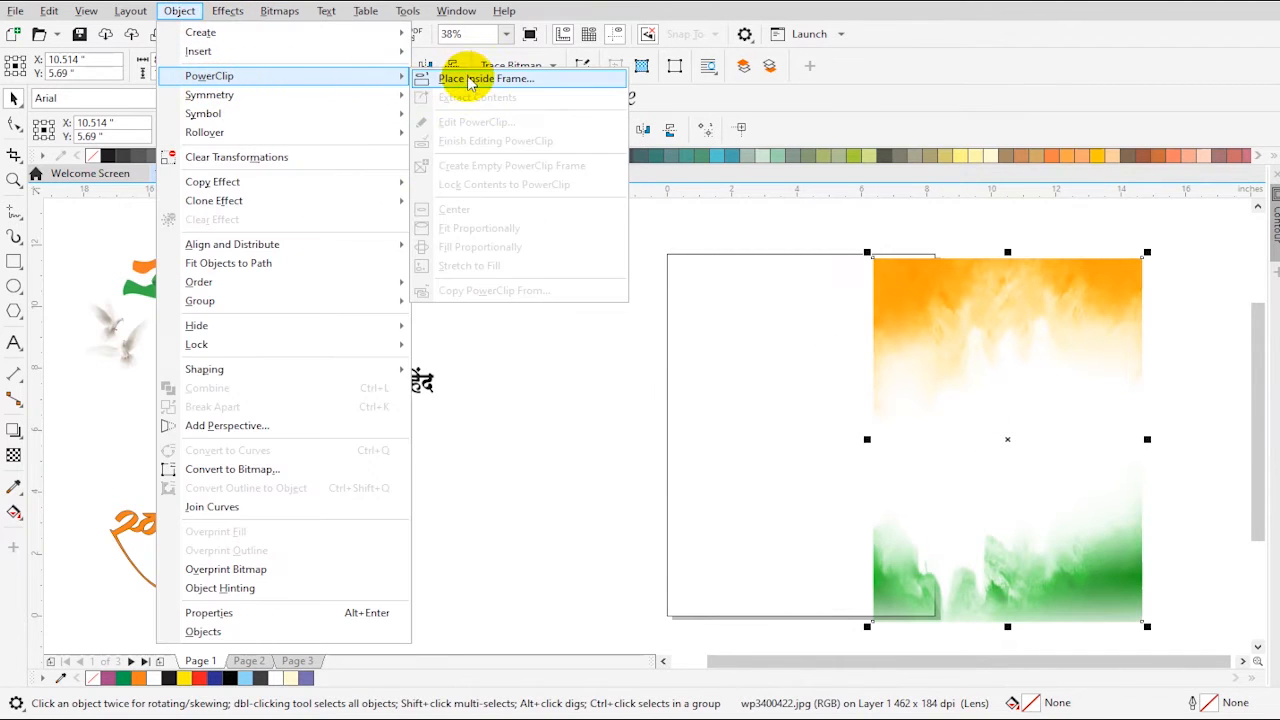
pyautogui.click(466, 77)
pyautogui.click(695, 254)
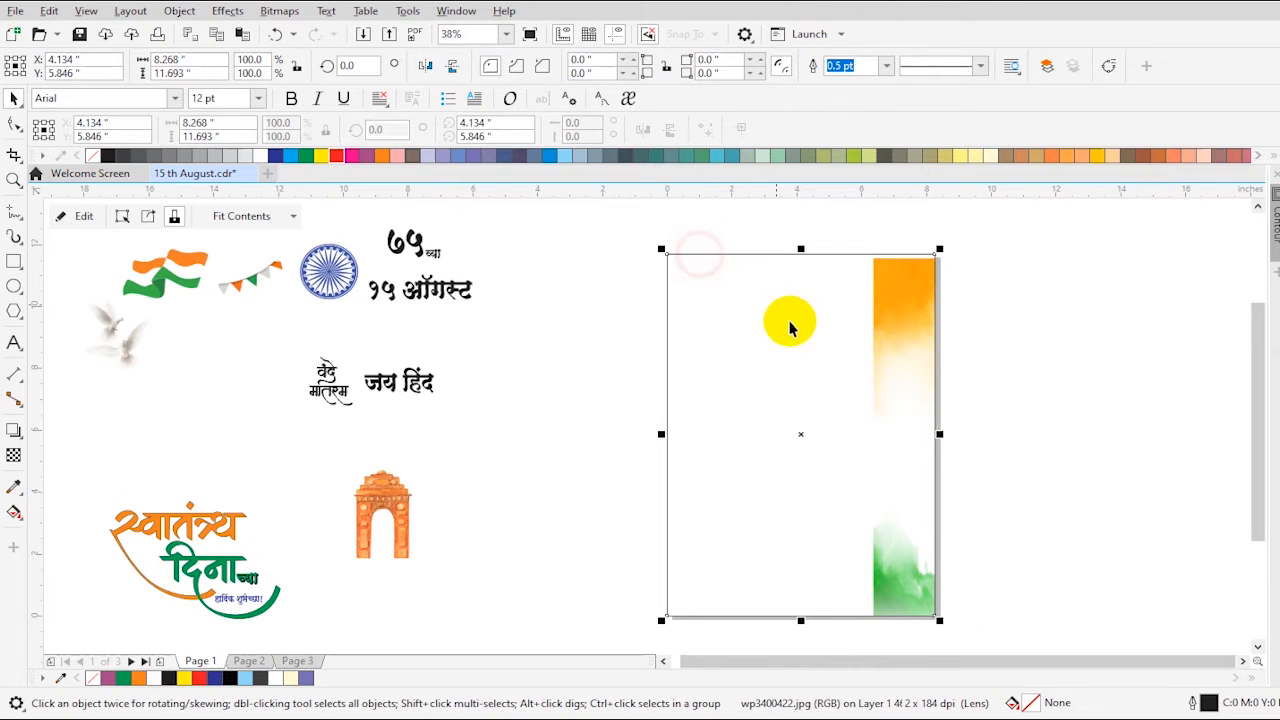
# Center the background image on the page within its PowerClip and finish editing the contents.
pyautogui.keyDown('ctrl'); pyautogui.click(903, 347); pyautogui.keyUp('ctrl')
pyautogui.press('p')
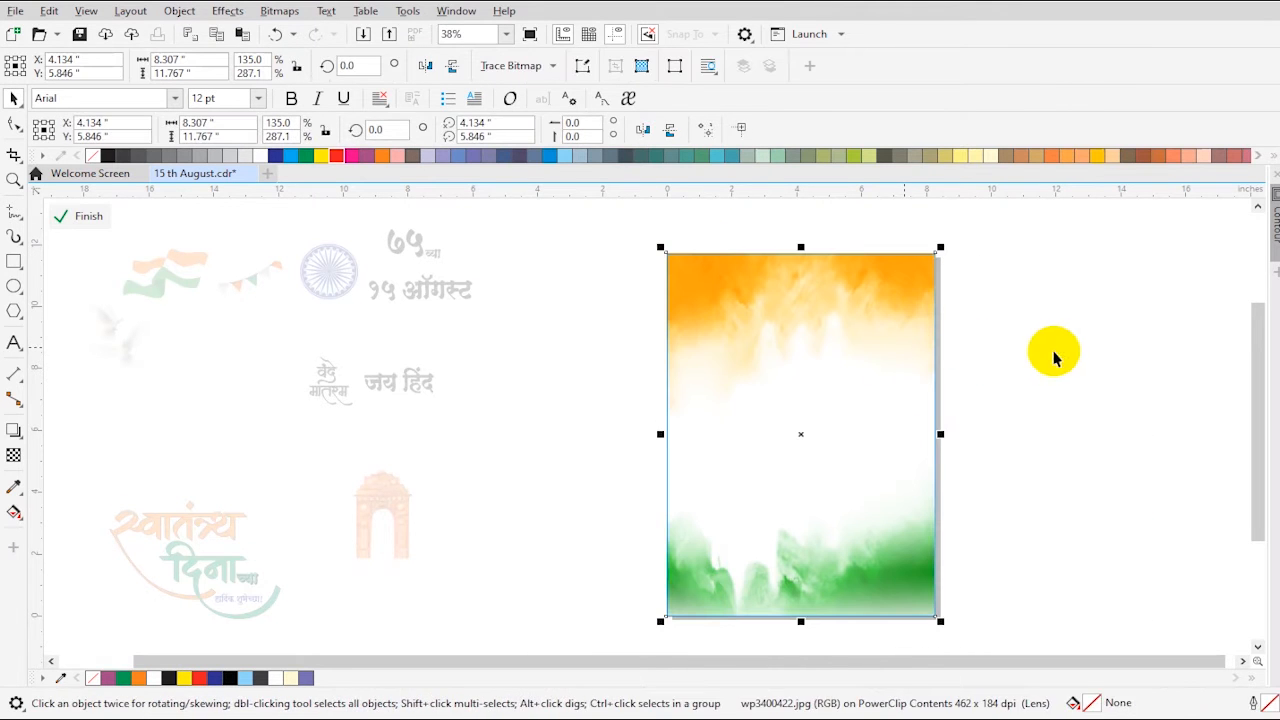
pyautogui.click(1051, 351)
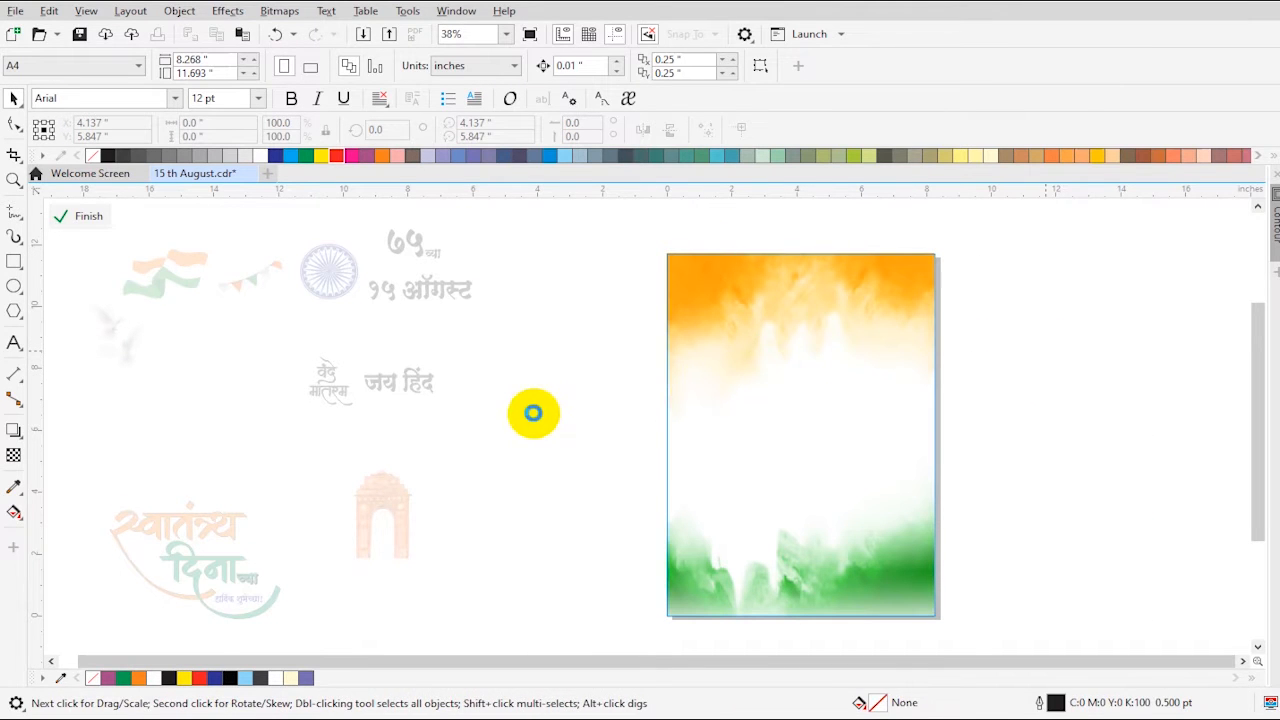
pyautogui.keyDown('ctrl'); pyautogui.click(533, 413); pyautogui.keyUp('ctrl')
pyautogui.click(537, 346)
# Move the flag bunting into the upper-left corner of the page and fit it against the page edges.
pyautogui.click(251, 280)
pyautogui.moveTo(251, 280); pyautogui.dragTo(705, 286)
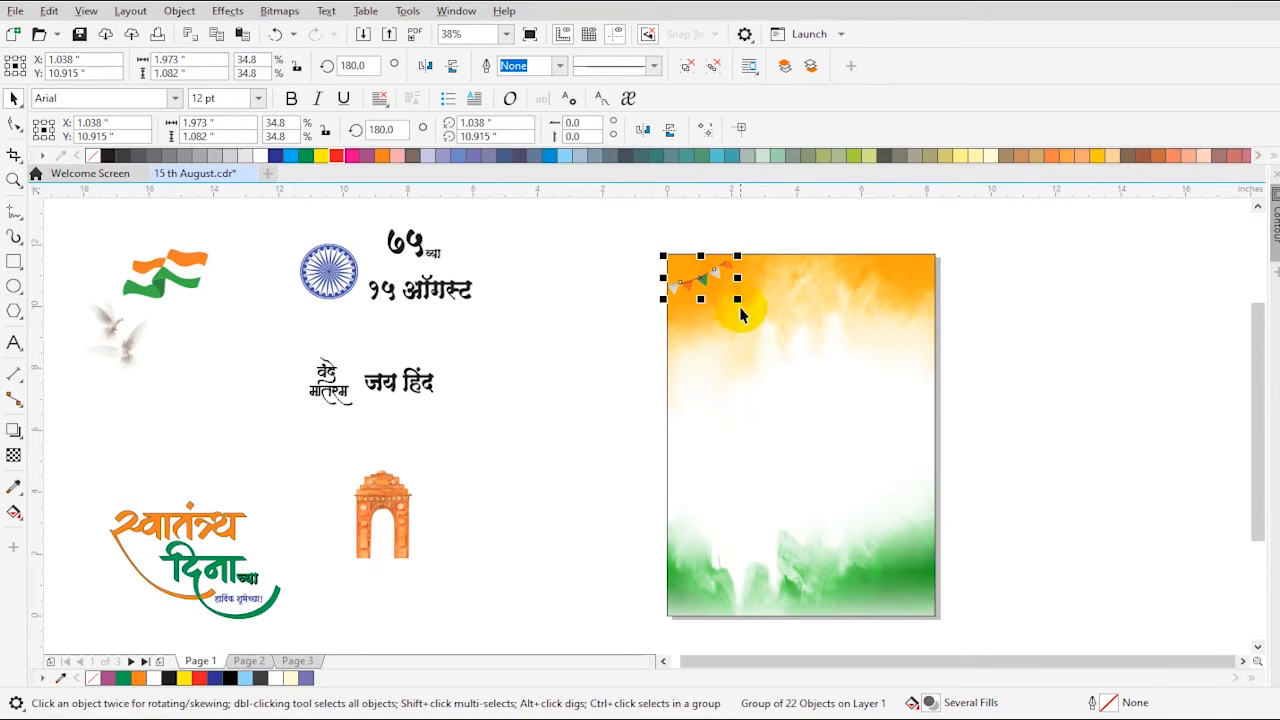
pyautogui.press('z')
pyautogui.moveTo(614, 234); pyautogui.dragTo(1000, 388)
pyautogui.moveTo(431, 381); pyautogui.dragTo(469, 403)
pyautogui.moveTo(410, 325); pyautogui.dragTo(410, 317)
# Cut the bunting and paste it inside the background's PowerClip.
pyautogui.hotkey('ctrl', 'x')
pyautogui.doubleClick(462, 316)
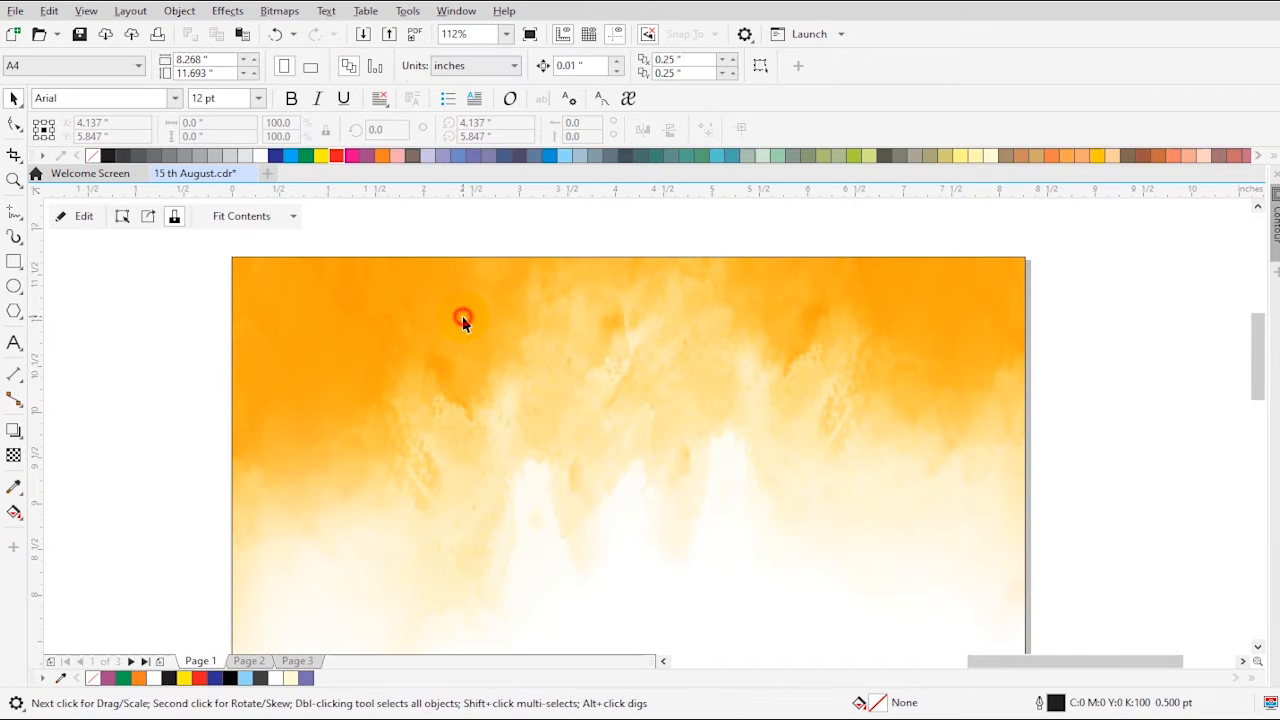
pyautogui.hotkey('ctrl', 'v')
# Place a horizontally mirrored copy of the bunting in the page's upper-right corner and finish editing the PowerClip.
pyautogui.moveTo(398, 315); pyautogui.dragTo(921, 327)
pyautogui.click(425, 65)
pyautogui.click(1066, 426)
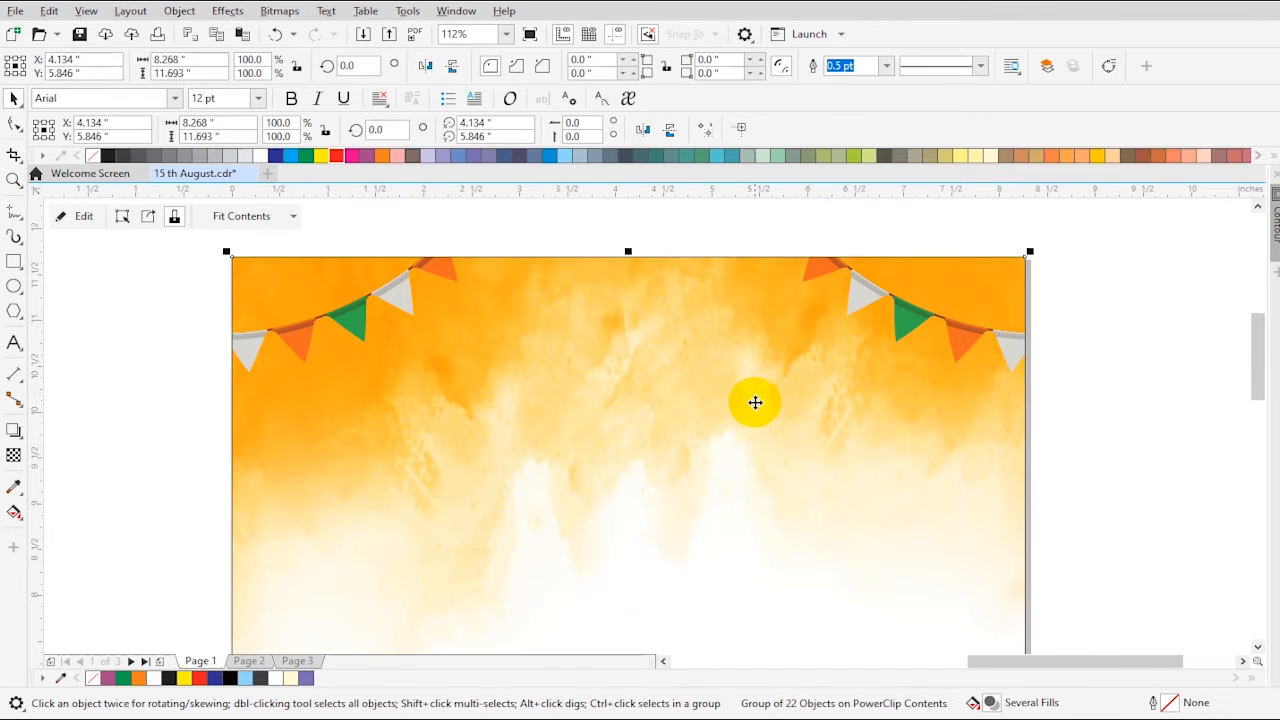
pyautogui.press('F4')
pyautogui.click(614, 366)
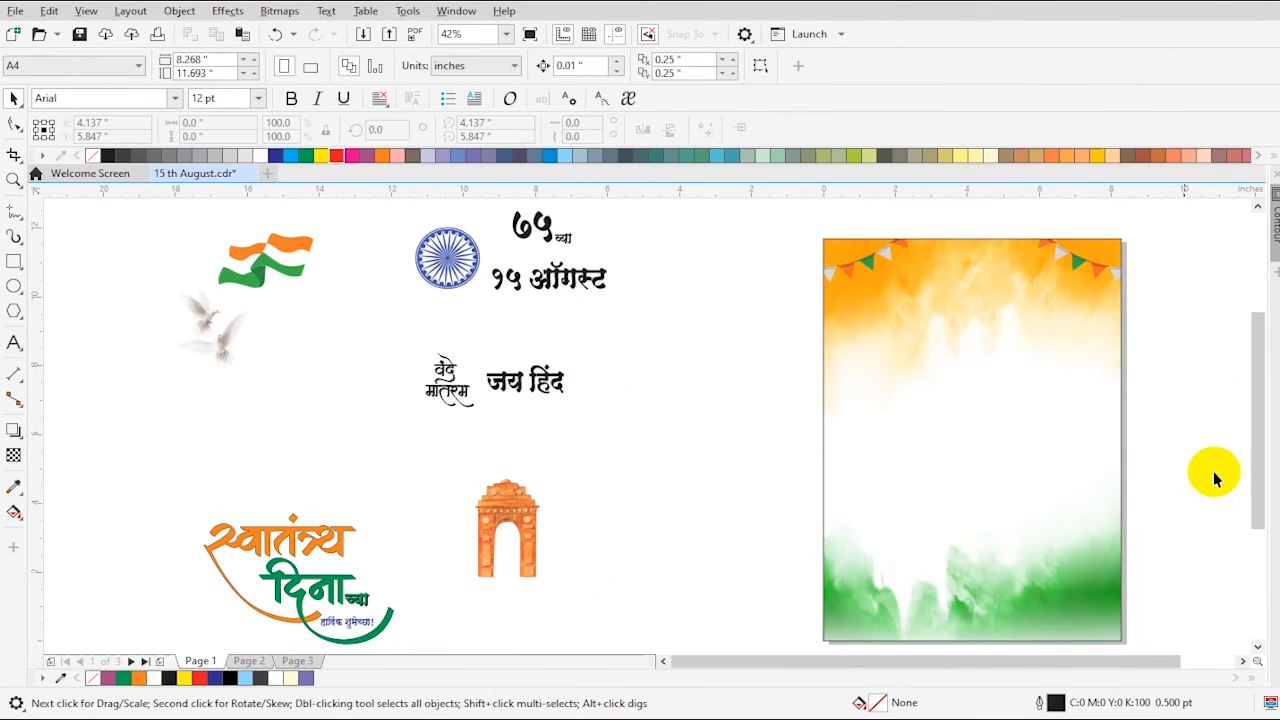
# Move the blue Ashoka Chakra to the upper middle of the page, between the two buntings.
pyautogui.click(1242, 661)
pyautogui.moveTo(314, 255); pyautogui.dragTo(856, 302)
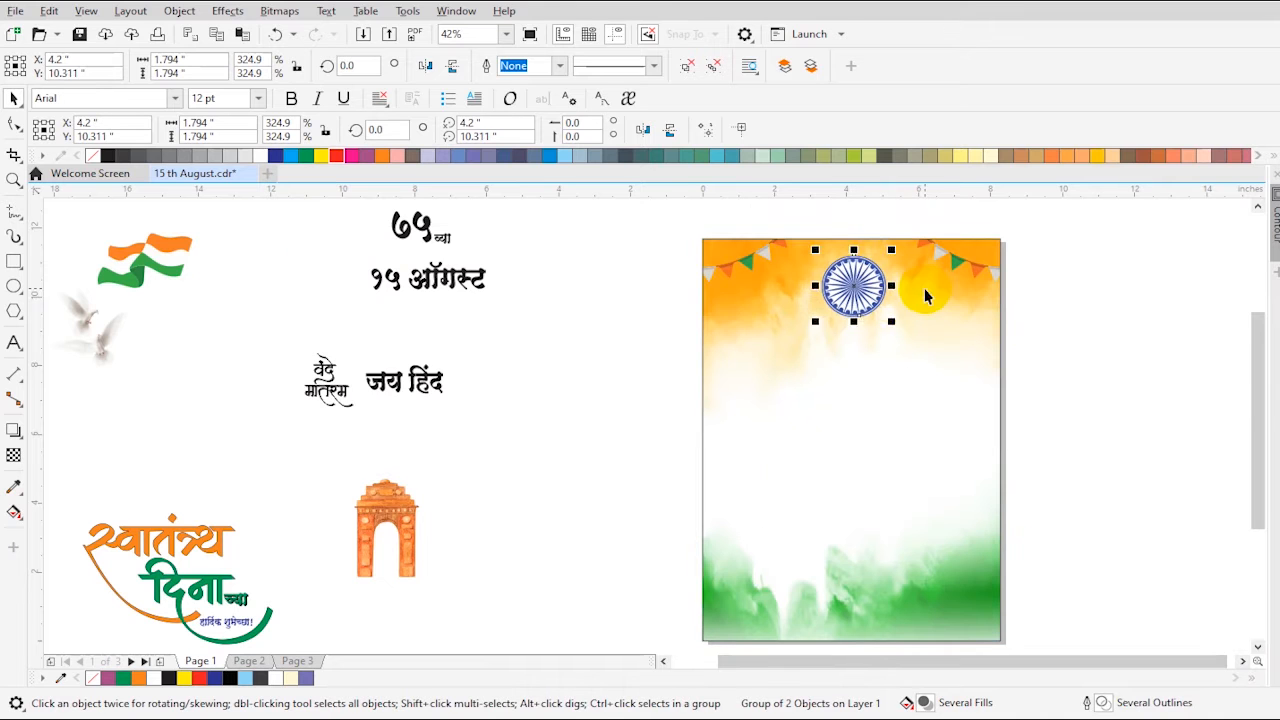
pyautogui.click(1062, 307)
# Move the tricolour flag ribbon onto the page and tuck it behind the left side of the chakra.
pyautogui.click(193, 241)
pyautogui.moveTo(193, 241); pyautogui.dragTo(800, 284)
pyautogui.press('z')
pyautogui.moveTo(694, 237); pyautogui.dragTo(1006, 363)
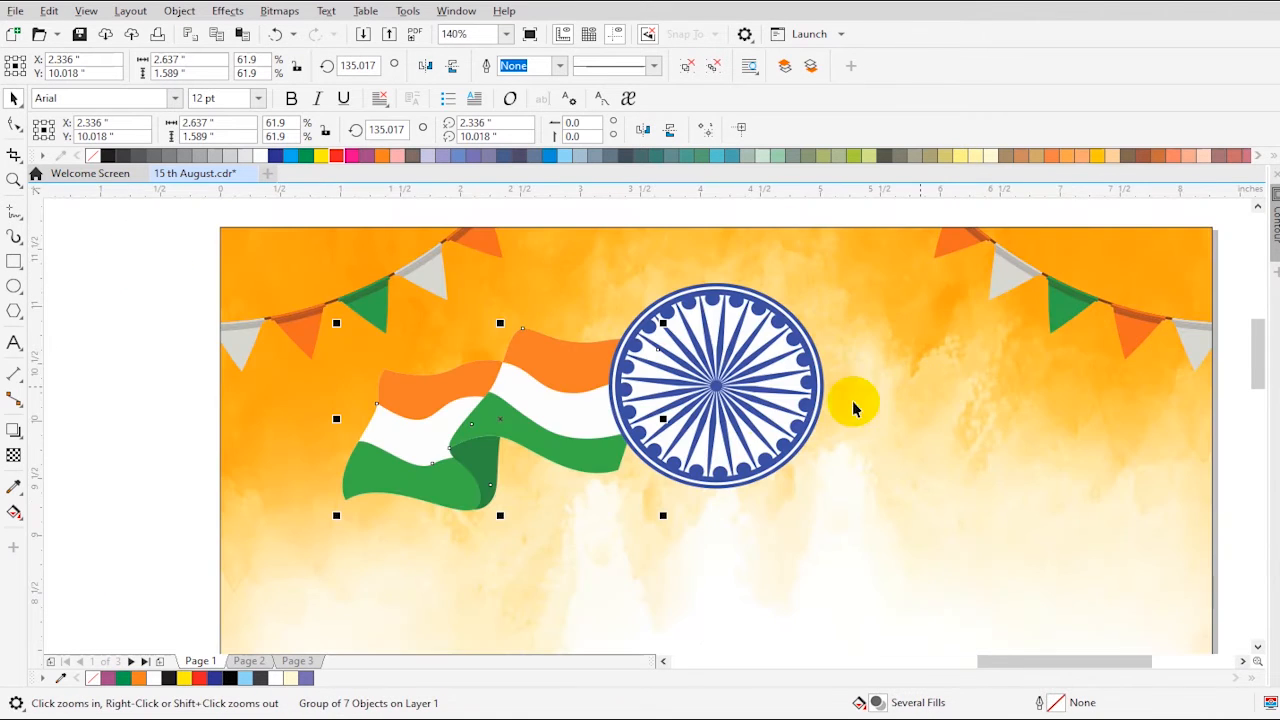
pyautogui.moveTo(586, 461); pyautogui.dragTo(609, 450)
pyautogui.keyDown('shift'); pyautogui.click(694, 462); pyautogui.keyUp('shift')
pyautogui.click(609, 508)
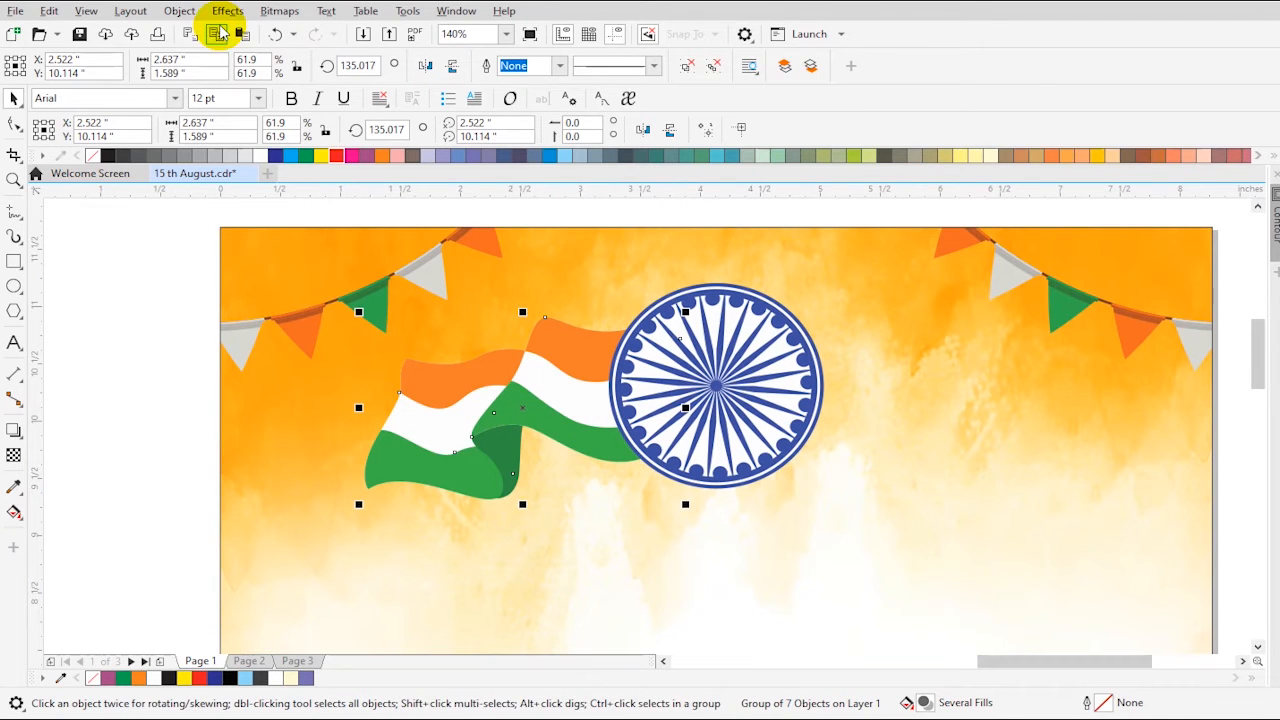
# Paste a copy of the flag ribbon, mirror it horizontally and place it on the chakra's right side.
pyautogui.click(242, 35)
pyautogui.moveTo(555, 392); pyautogui.dragTo(950, 392)
pyautogui.click(643, 129)
pyautogui.moveTo(903, 391); pyautogui.dragTo(897, 383)
# Bring the chakra in front of both flag ribbons.
pyautogui.click(752, 428)
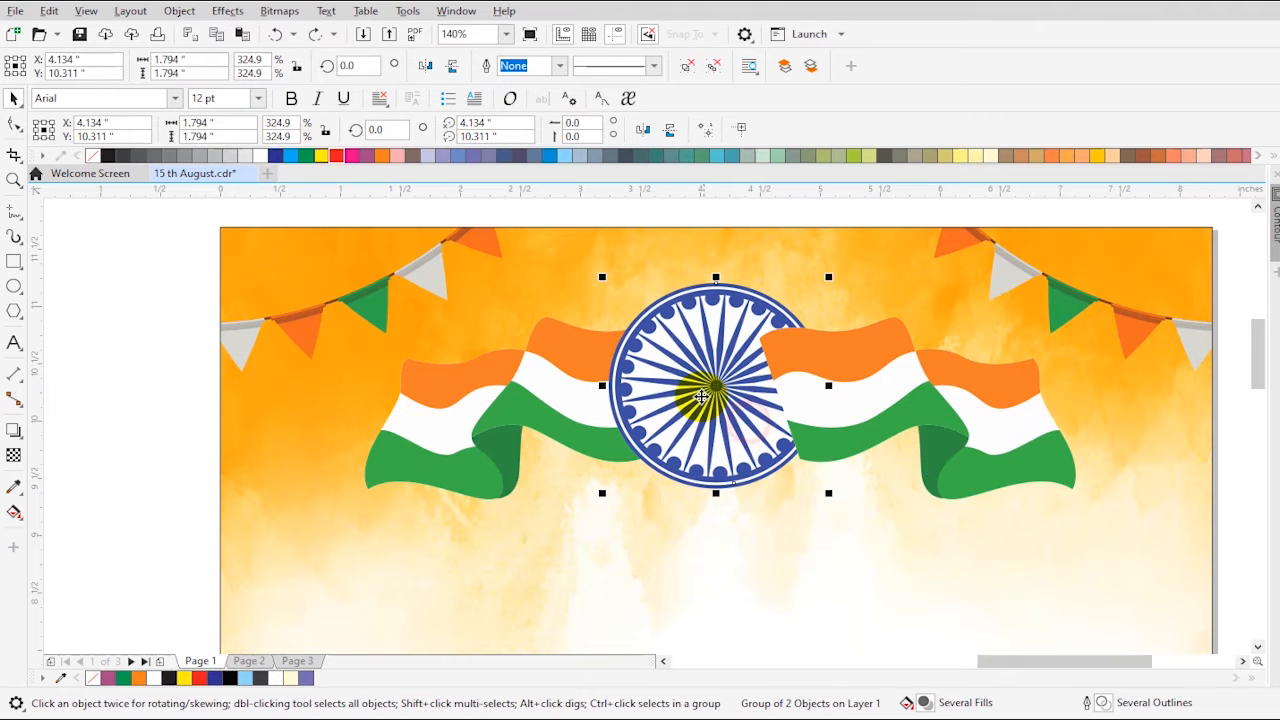
pyautogui.hotkey('shift', 'pageup')
pyautogui.click(727, 525)
# Nudge the right flag ribbon inward, group both ribbons and center them horizontally with the chakra on the page.
pyautogui.moveTo(949, 409); pyautogui.dragTo(940, 410)
pyautogui.keyDown('shift'); pyautogui.click(565, 438); pyautogui.keyUp('shift')
pyautogui.hotkey('ctrl', 'g')
pyautogui.keyDown('shift'); pyautogui.click(743, 457); pyautogui.keyUp('shift')
pyautogui.keyDown('shift'); pyautogui.click(806, 274); pyautogui.keyUp('shift')
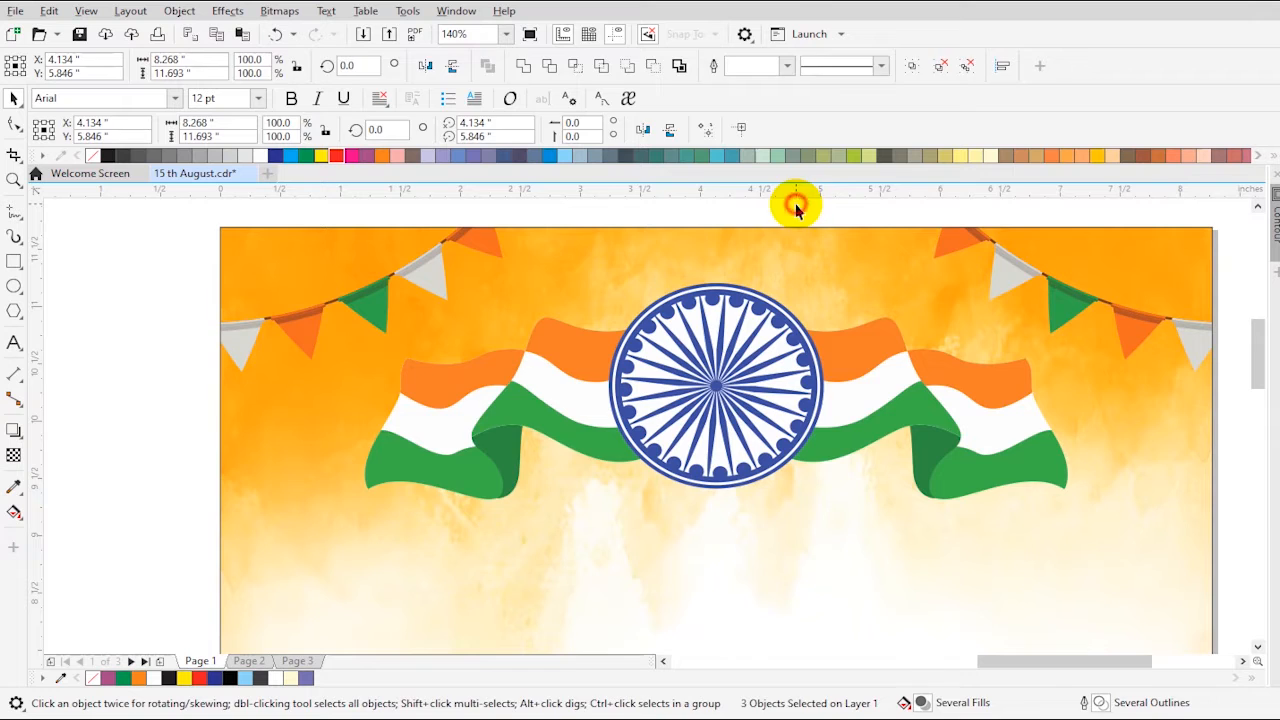
pyautogui.click(795, 203)
# Move the १५ ऑगस्ट text below the chakra and center it horizontally with the chakra and page.
pyautogui.press('F4')
pyautogui.moveTo(790, 335); pyautogui.dragTo(984, 334)
pyautogui.press('F2')
pyautogui.moveTo(783, 269); pyautogui.dragTo(1121, 400)
pyautogui.moveTo(897, 492); pyautogui.dragTo(780, 425)
pyautogui.keyDown('shift'); pyautogui.click(757, 359); pyautogui.keyUp('shift')
pyautogui.press('c')
pyautogui.keyDown('shift'); pyautogui.click(1119, 389); pyautogui.keyUp('shift')
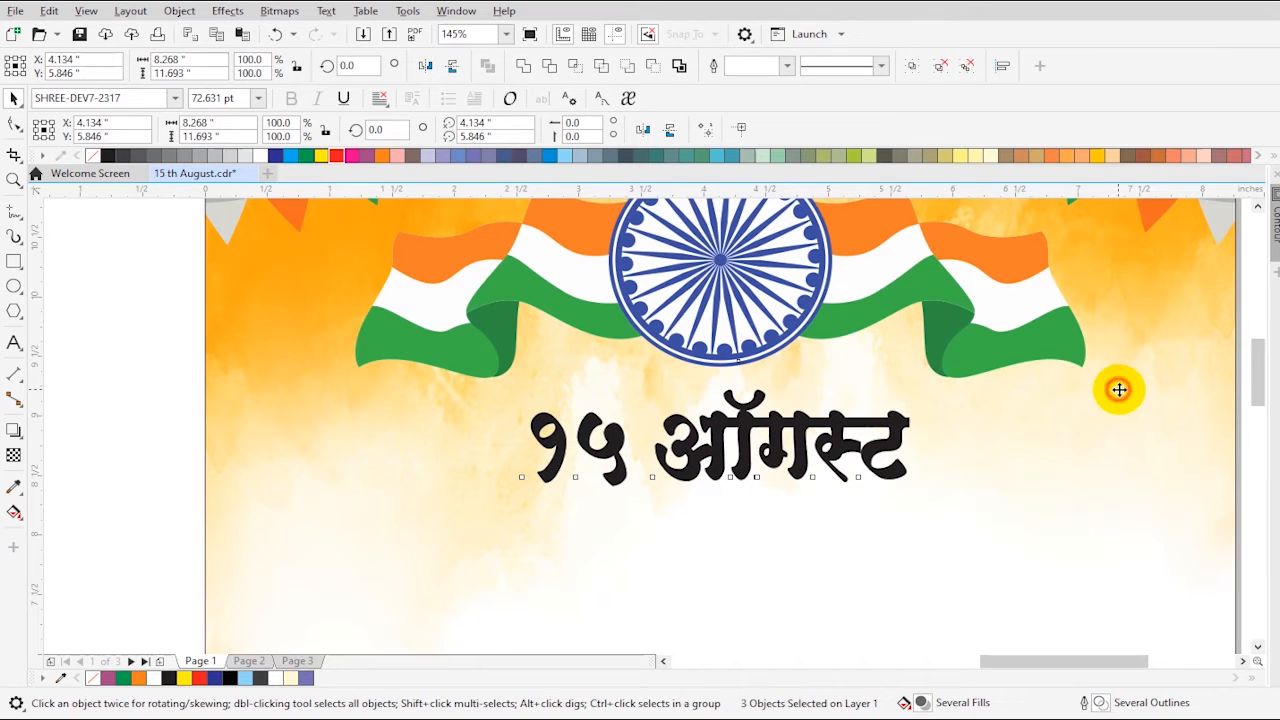
# Fill the १५ ऑगस्ट text with red.
pyautogui.scroll(-2, 880, 503)
pyautogui.press('F4')
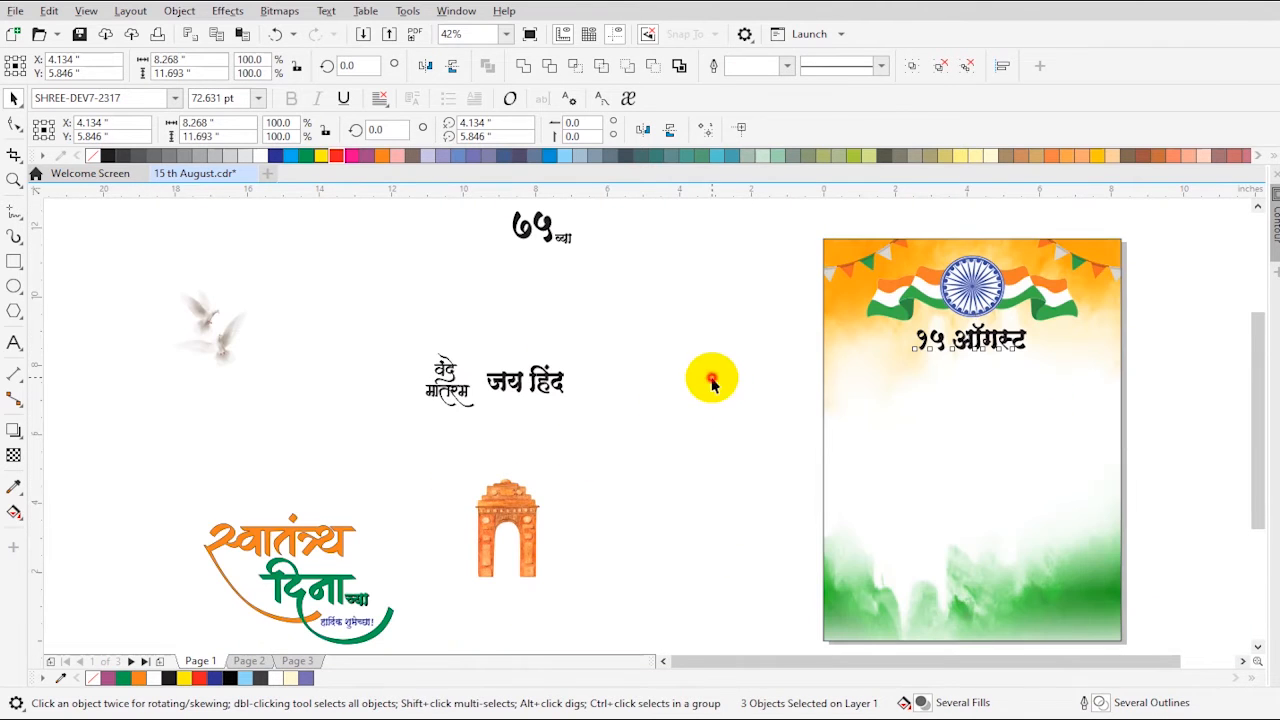
pyautogui.click(336, 155)
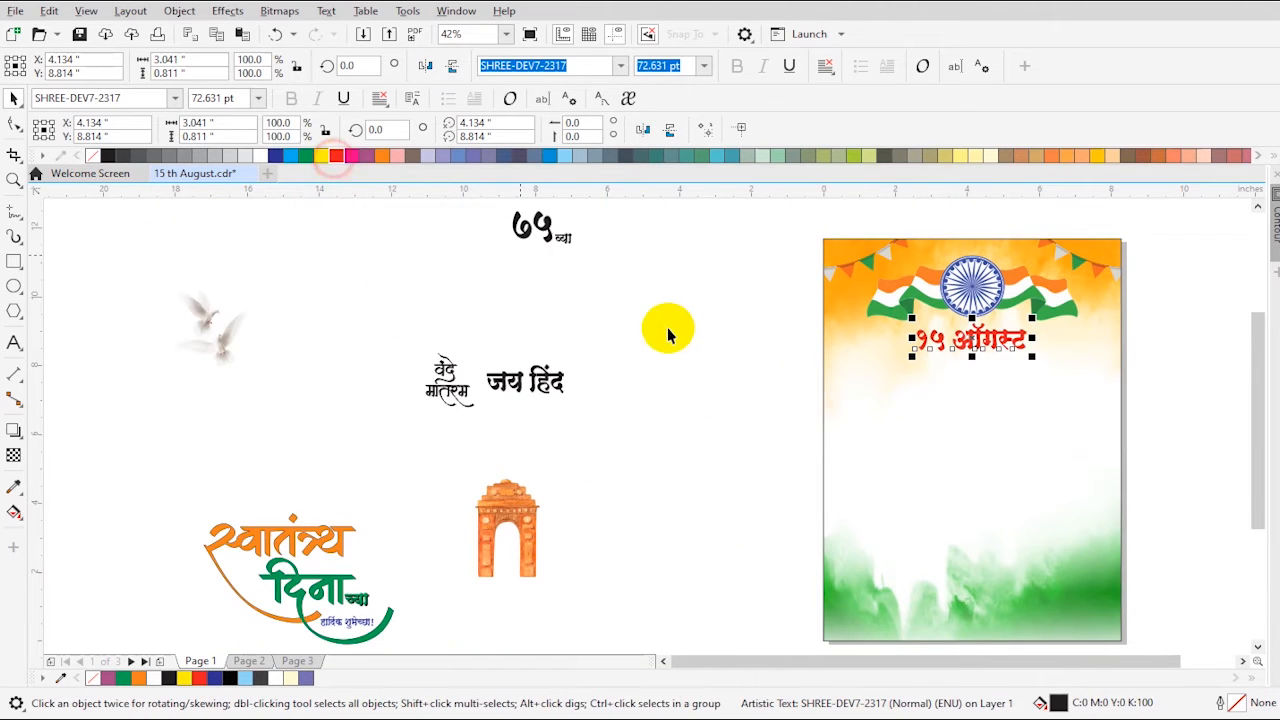
# Move the ७५ व्या text onto the page, below and to the right of the date.
pyautogui.click(668, 335)
pyautogui.moveTo(474, 203); pyautogui.dragTo(640, 286)
pyautogui.moveTo(545, 233); pyautogui.dragTo(1052, 384)
# Group the orange and green Independence Day greeting lettering and place it mid-page below the date.
pyautogui.moveTo(176, 498); pyautogui.dragTo(436, 622)
pyautogui.hotkey('ctrl', 'g')
pyautogui.moveTo(353, 565); pyautogui.dragTo(1006, 406)
pyautogui.press('z')
pyautogui.moveTo(837, 311); pyautogui.dragTo(1130, 492)
pyautogui.moveTo(825, 585); pyautogui.dragTo(831, 594)
pyautogui.click(1073, 378)
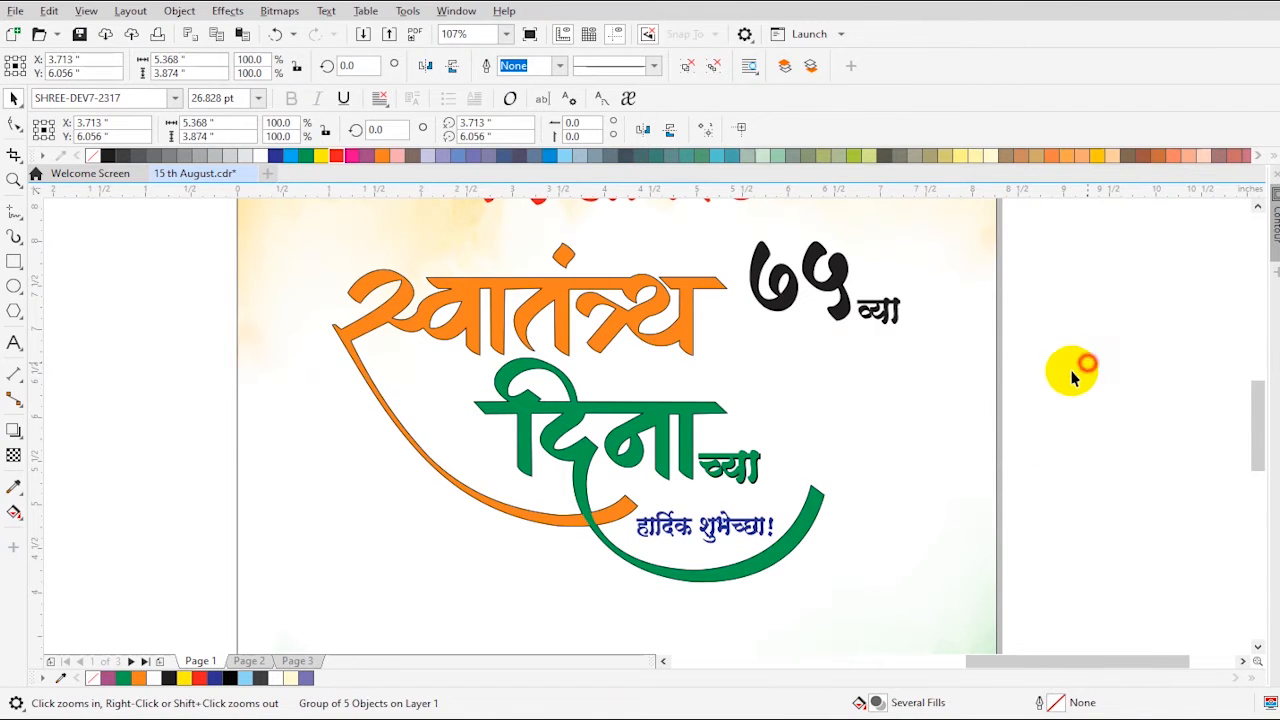
# Ungroup the greeting lettering and move it lower on the page together with the ७५ व्या text.
pyautogui.click(676, 344)
pyautogui.scroll(-3, 651, 360)
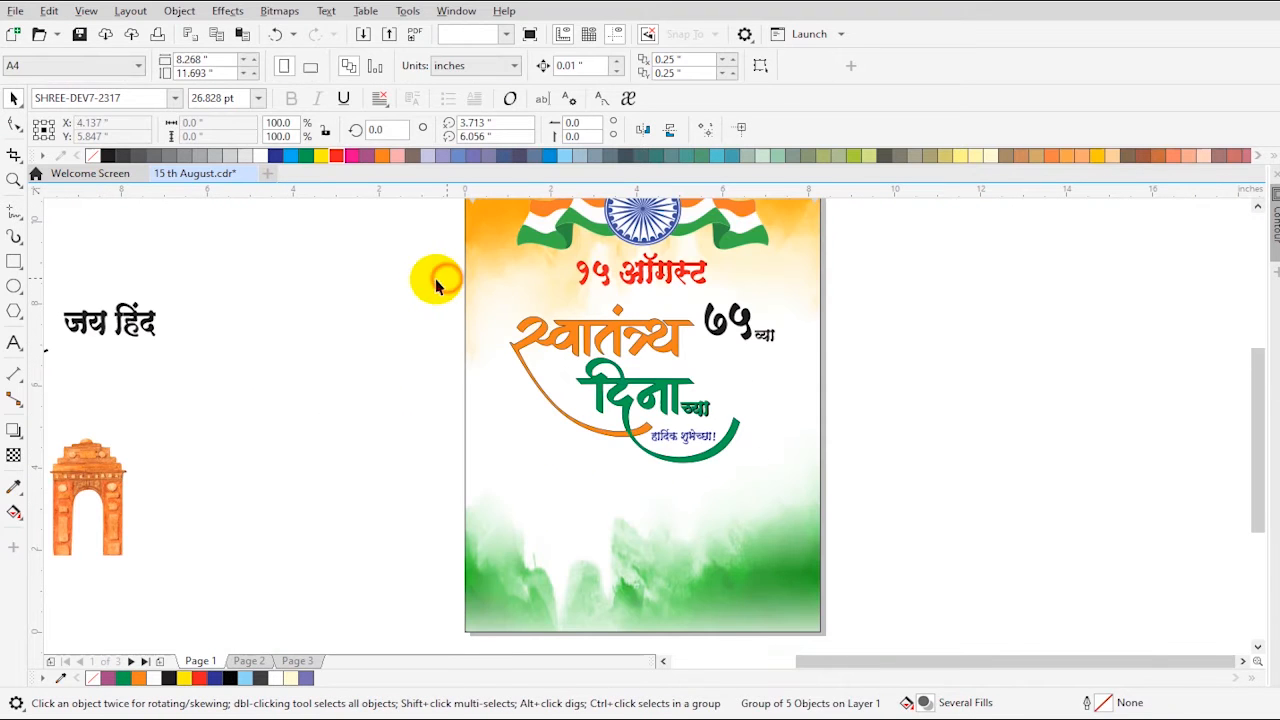
pyautogui.hotkey('ctrl', 'u')
pyautogui.moveTo(666, 350); pyautogui.dragTo(668, 386)
# Draw a circle about 1.96 in across over the ७५ numerals.
pyautogui.press('z')
pyautogui.moveTo(420, 250); pyautogui.dragTo(889, 460)
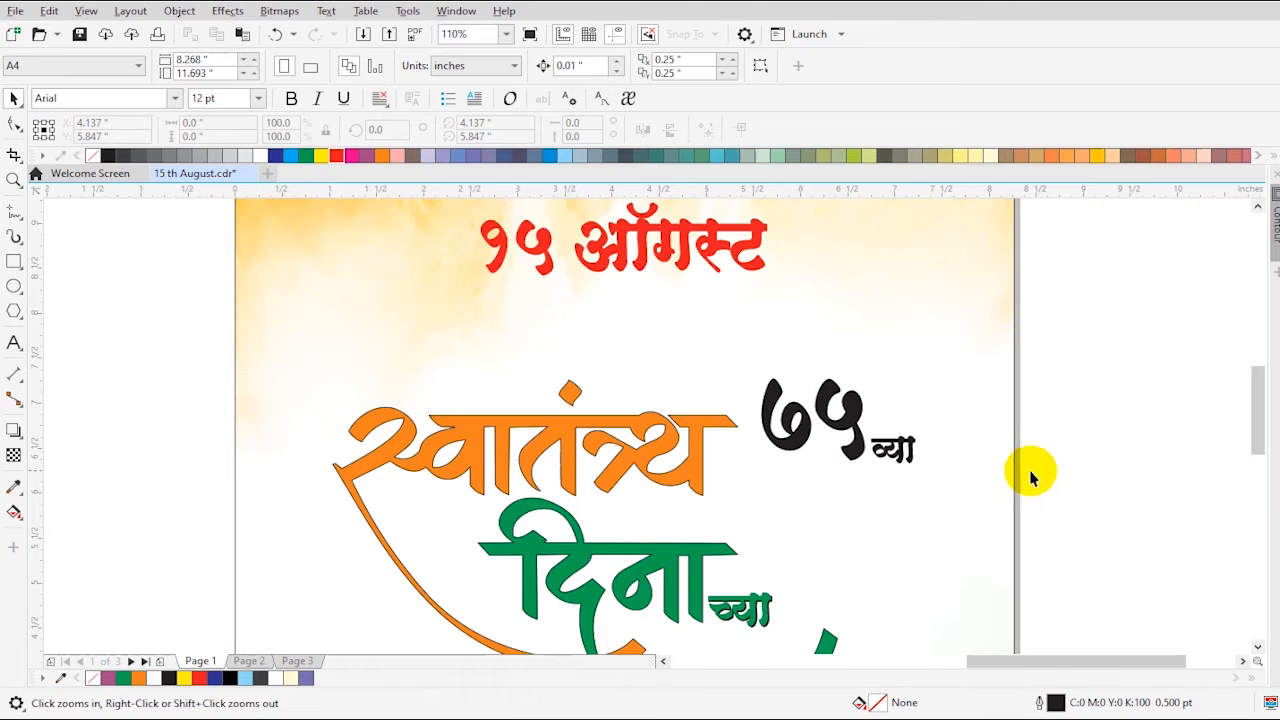
pyautogui.click(14, 286)
pyautogui.moveTo(687, 303); pyautogui.dragTo(849, 480)
pyautogui.press('space')
pyautogui.press('z')
pyautogui.moveTo(461, 257); pyautogui.dragTo(1025, 556)
pyautogui.moveTo(840, 542); pyautogui.dragTo(850, 552)
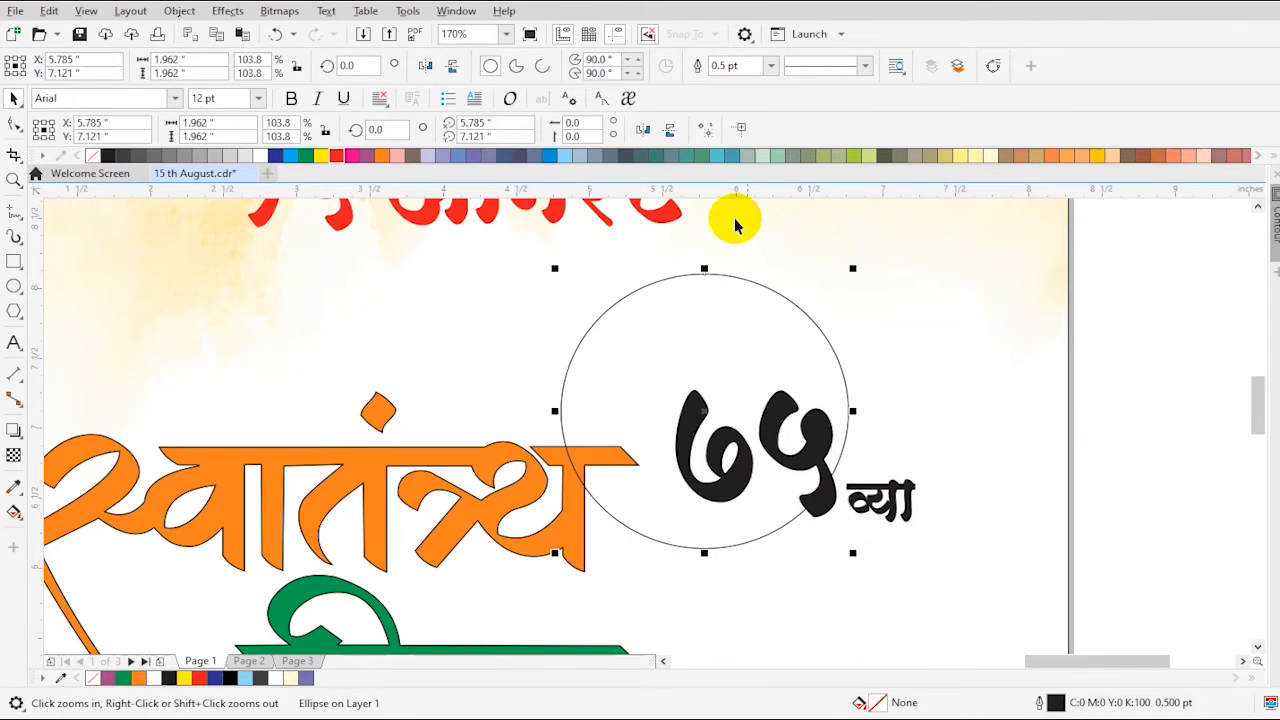
# Try a 3 pt outline width on the circle and undo the change.
pyautogui.write('3')
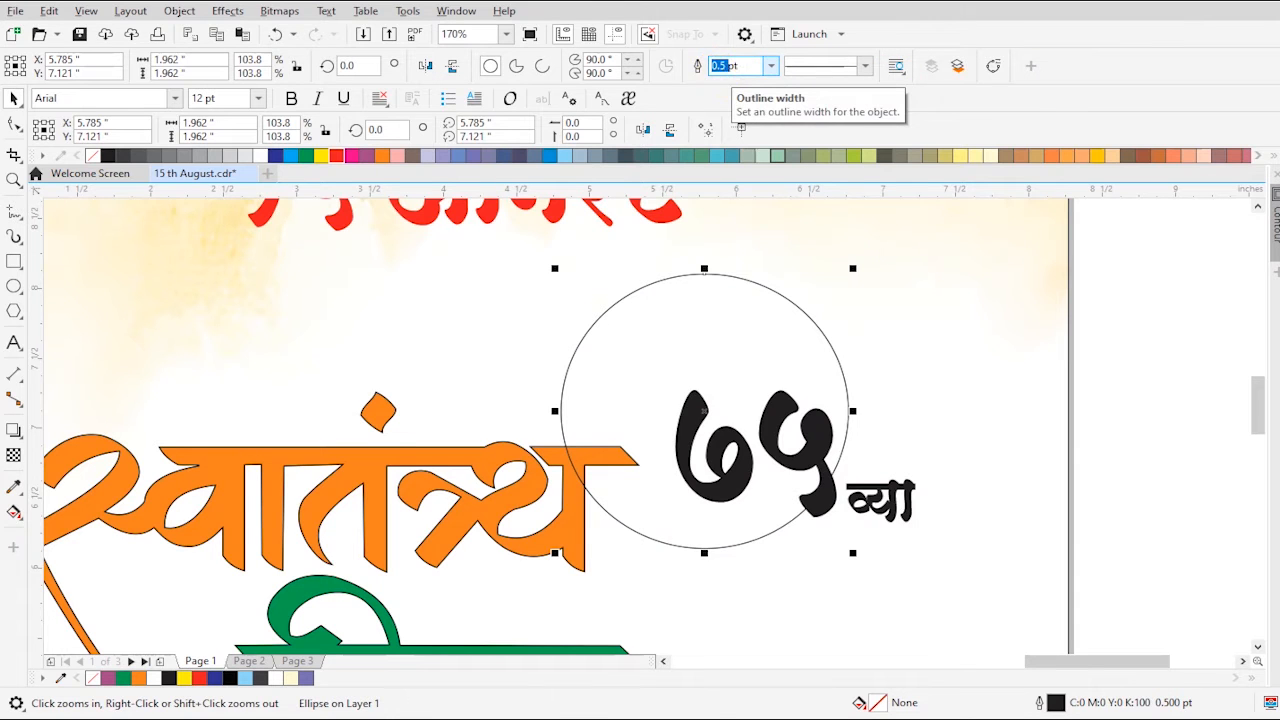
pyautogui.press('Return')
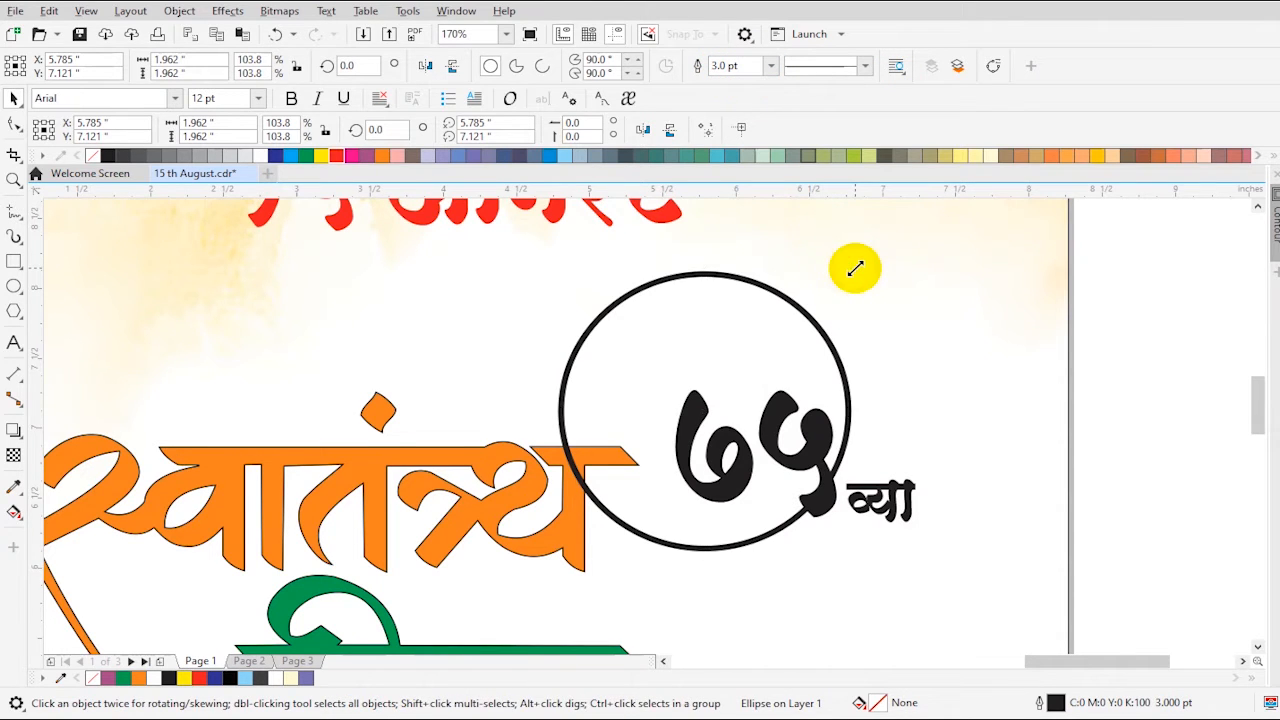
pyautogui.click(855, 268)
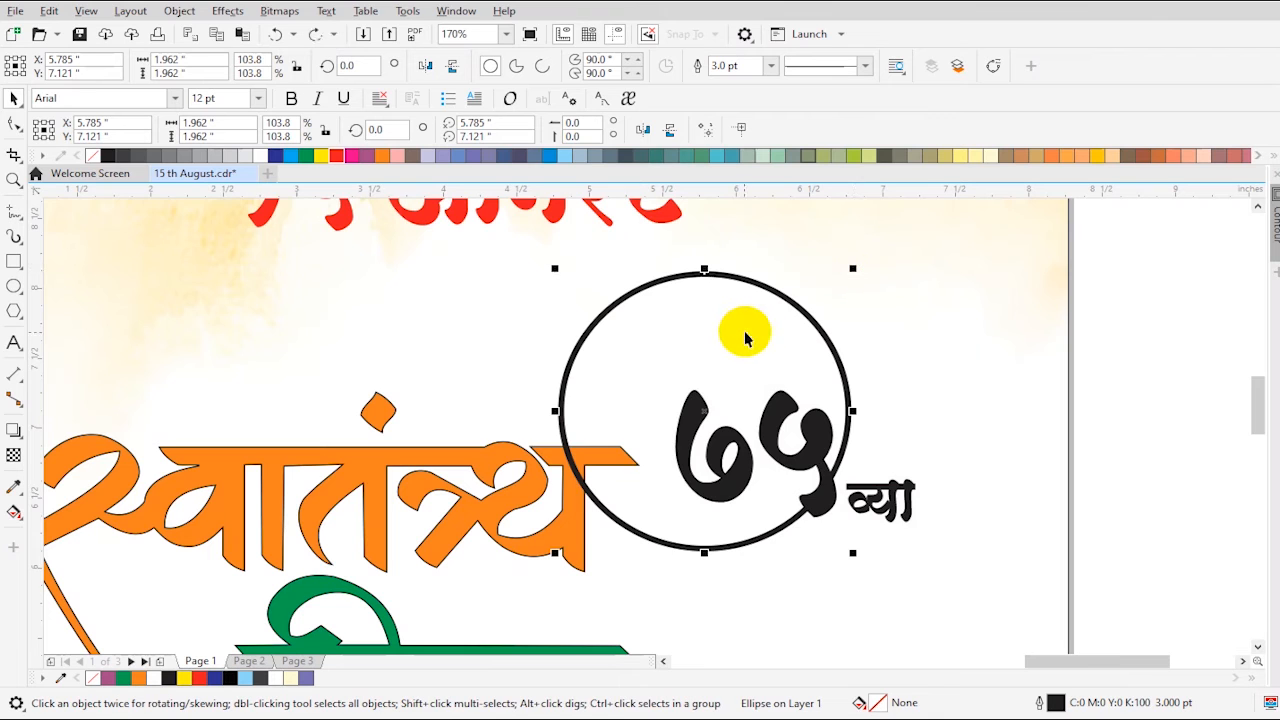
pyautogui.hotkey('ctrl', 'z')
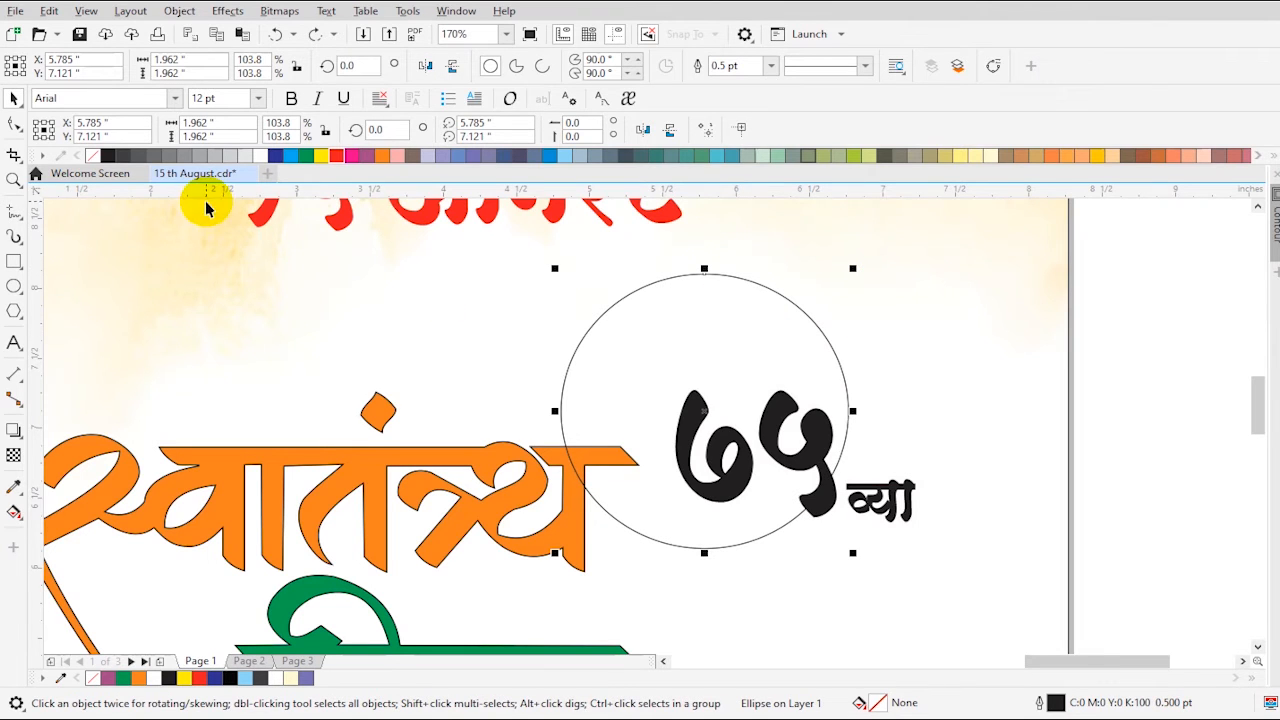
# Fill the circle orange without an outline and add a concentric white copy about 1.82 in wide.
pyautogui.click(383, 156)
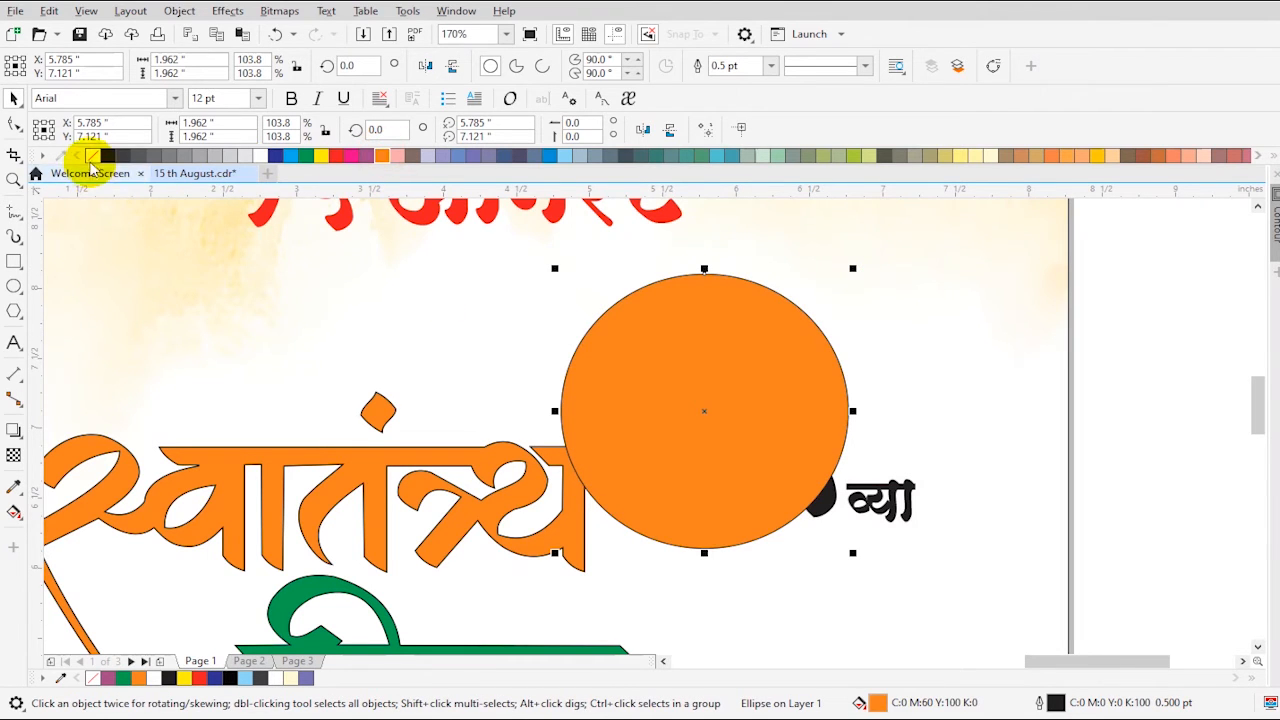
pyautogui.moveTo(851, 268); pyautogui.dragTo(842, 278)
pyautogui.click(262, 158)
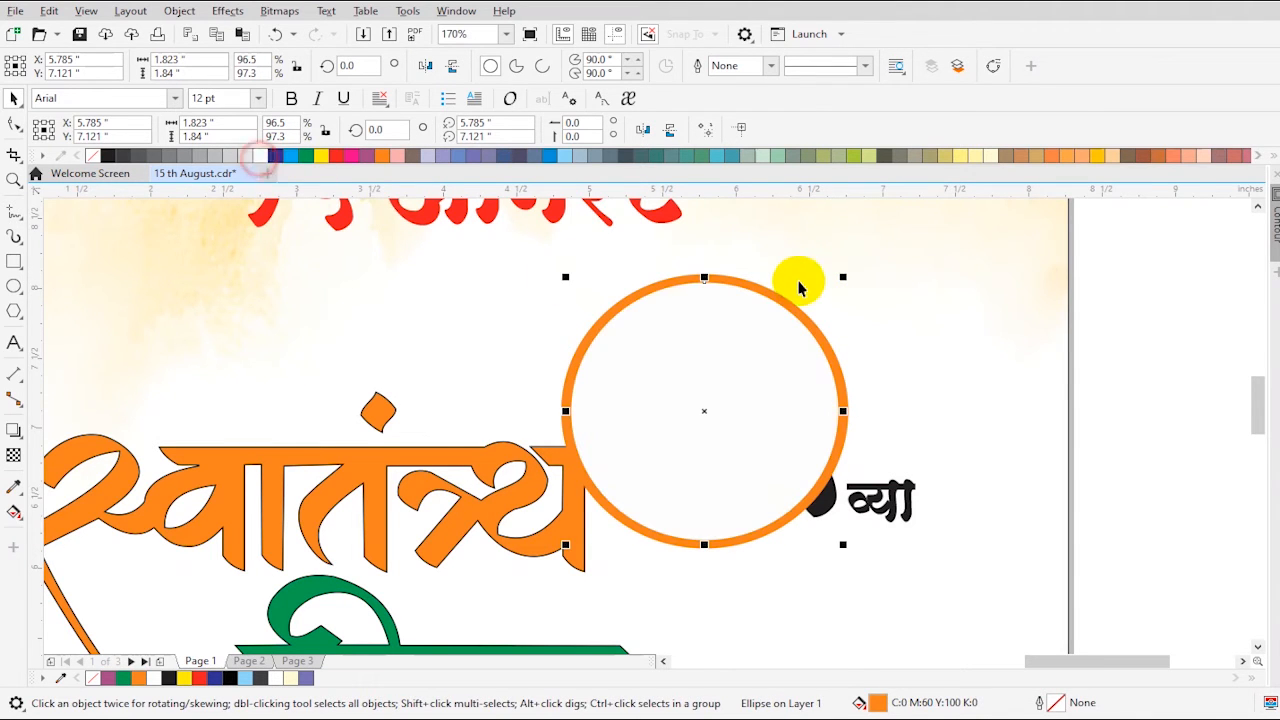
# Add a concentric green circle about 1.70 in wide and a white one about 1.54 in wide inside the badge.
pyautogui.moveTo(843, 278); pyautogui.dragTo(834, 286)
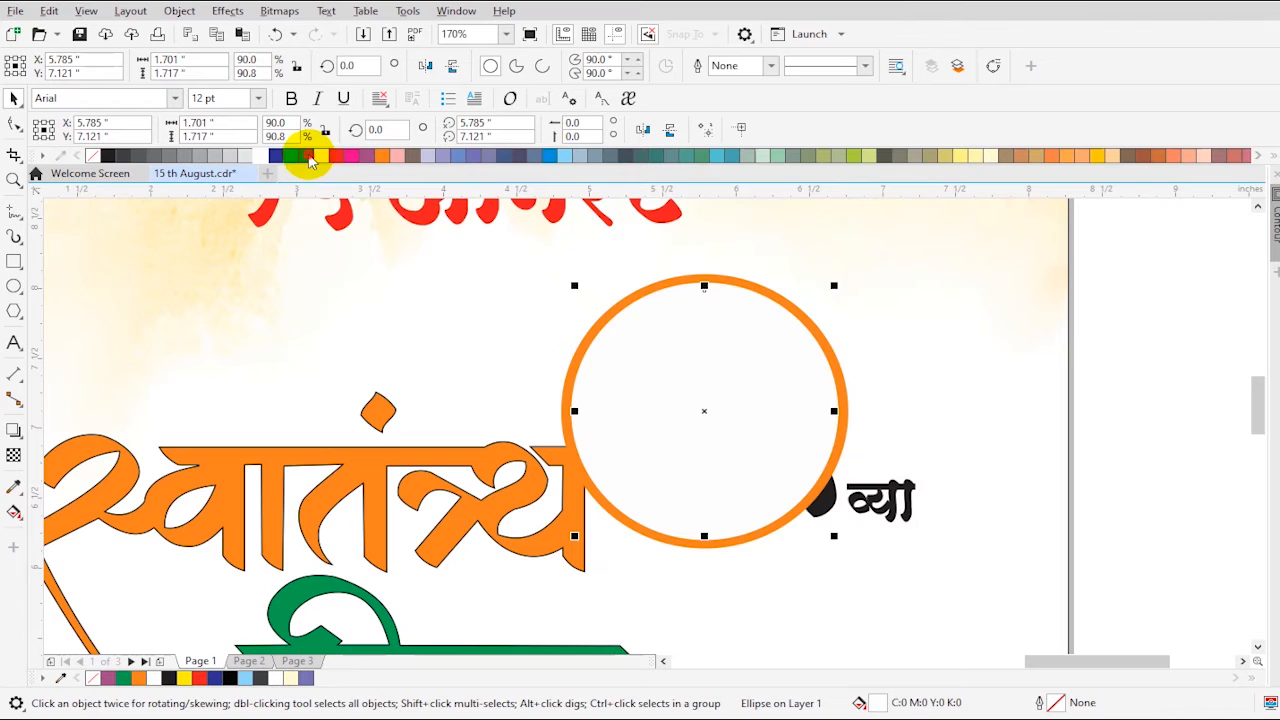
pyautogui.click(307, 157)
pyautogui.moveTo(833, 287); pyautogui.dragTo(830, 298)
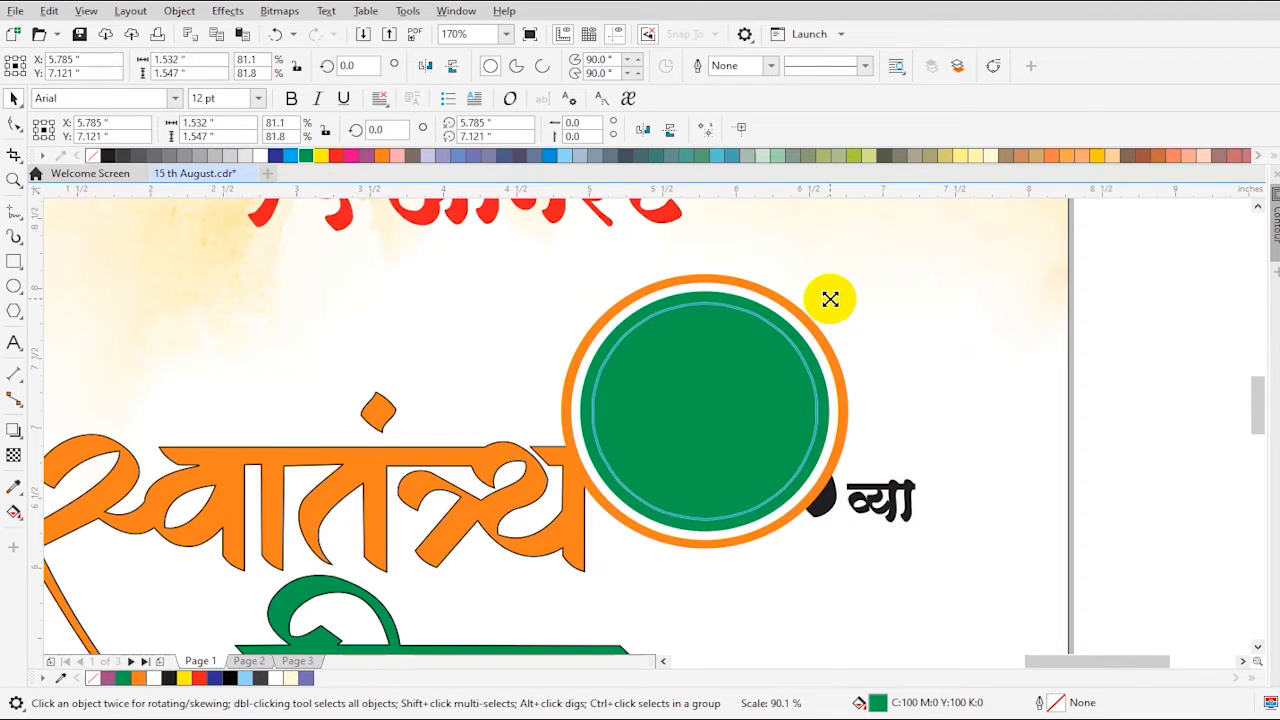
pyautogui.moveTo(836, 300); pyautogui.dragTo(836, 301)
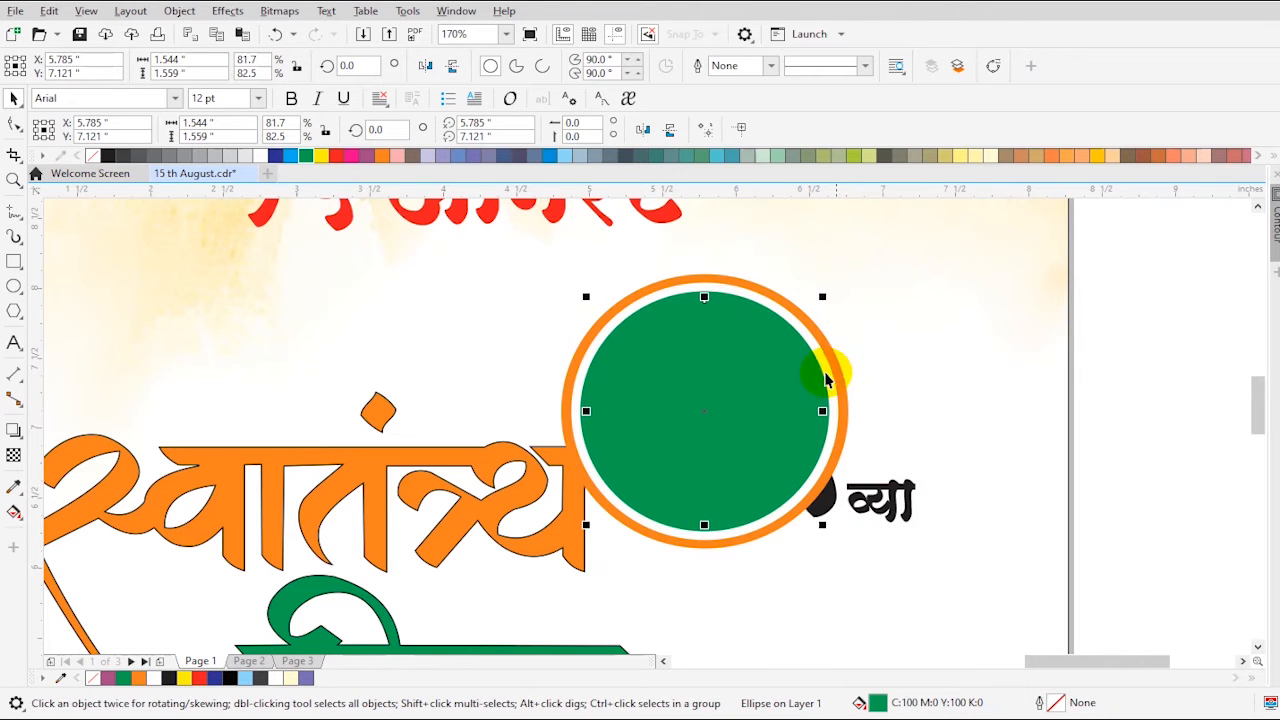
pyautogui.click(262, 157)
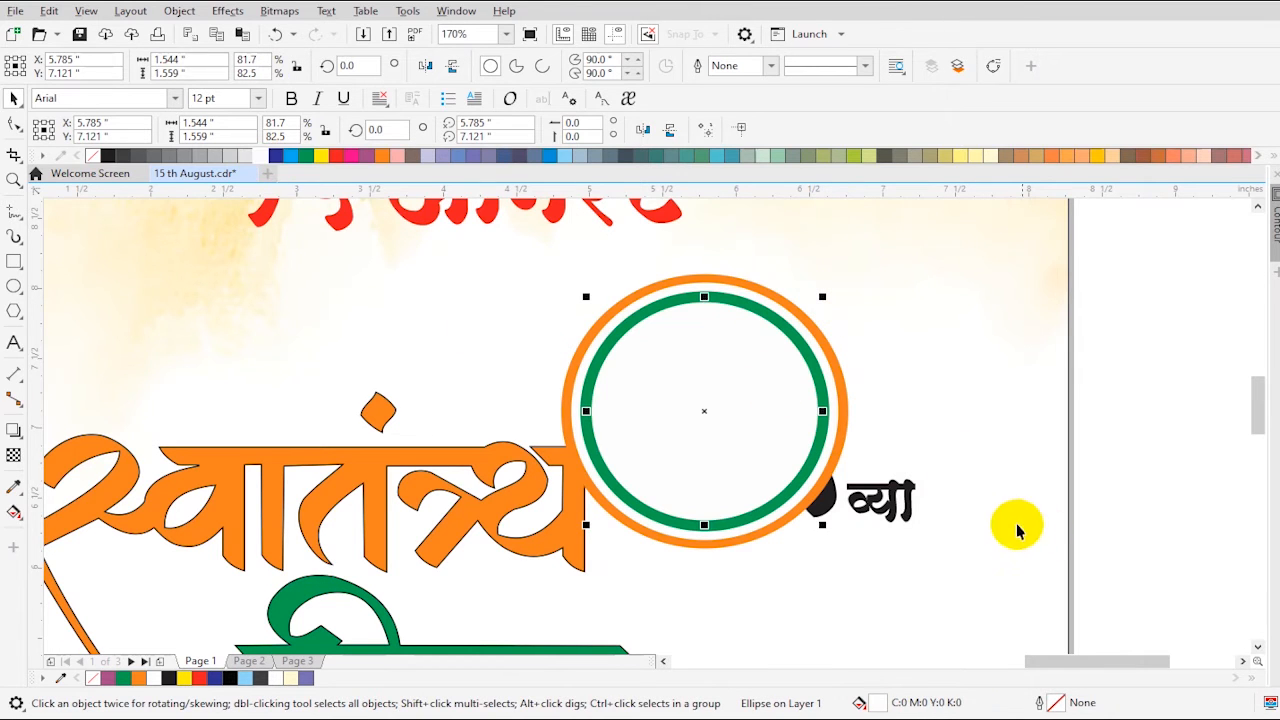
pyautogui.click(757, 509)
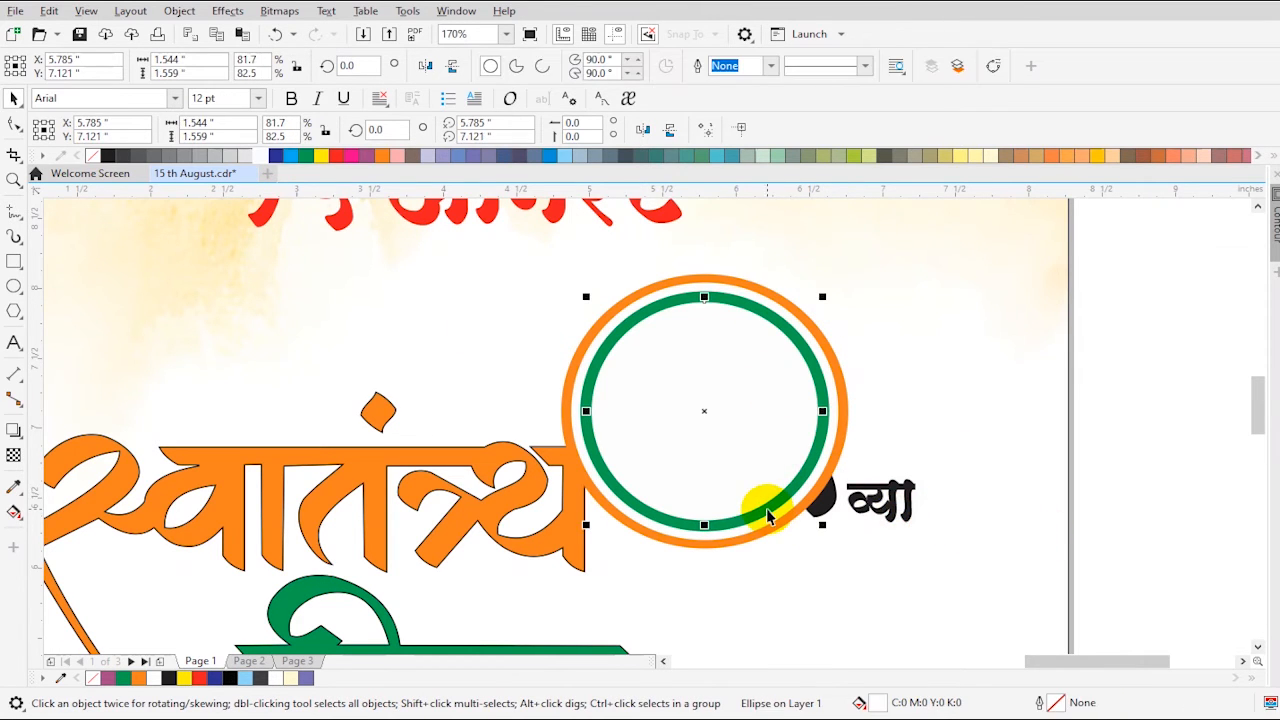
# Group the four concentric badge circles, enlarge the group to about 2.09 in wide and move it up beside the ७५ numerals.
pyautogui.click(734, 455)
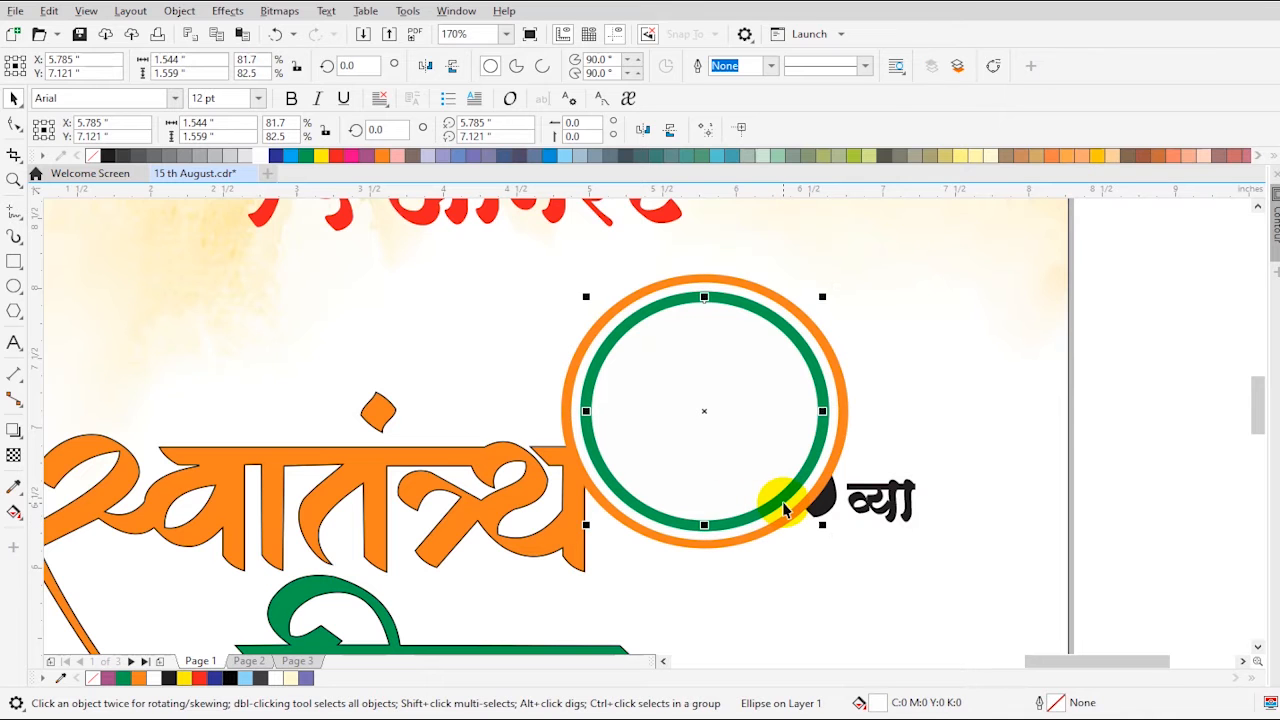
pyautogui.keyDown('shift'); pyautogui.click(782, 504); pyautogui.keyUp('shift')
pyautogui.keyDown('shift'); pyautogui.click(783, 510); pyautogui.keyUp('shift')
pyautogui.keyDown('shift'); pyautogui.click(785, 522); pyautogui.keyUp('shift')
pyautogui.hotkey('ctrl', 'g')
pyautogui.moveTo(737, 463); pyautogui.dragTo(887, 441)
pyautogui.hotkey('ctrl', 'z')
pyautogui.moveTo(852, 553); pyautogui.dragTo(863, 563)
pyautogui.moveTo(755, 486); pyautogui.dragTo(677, 460)
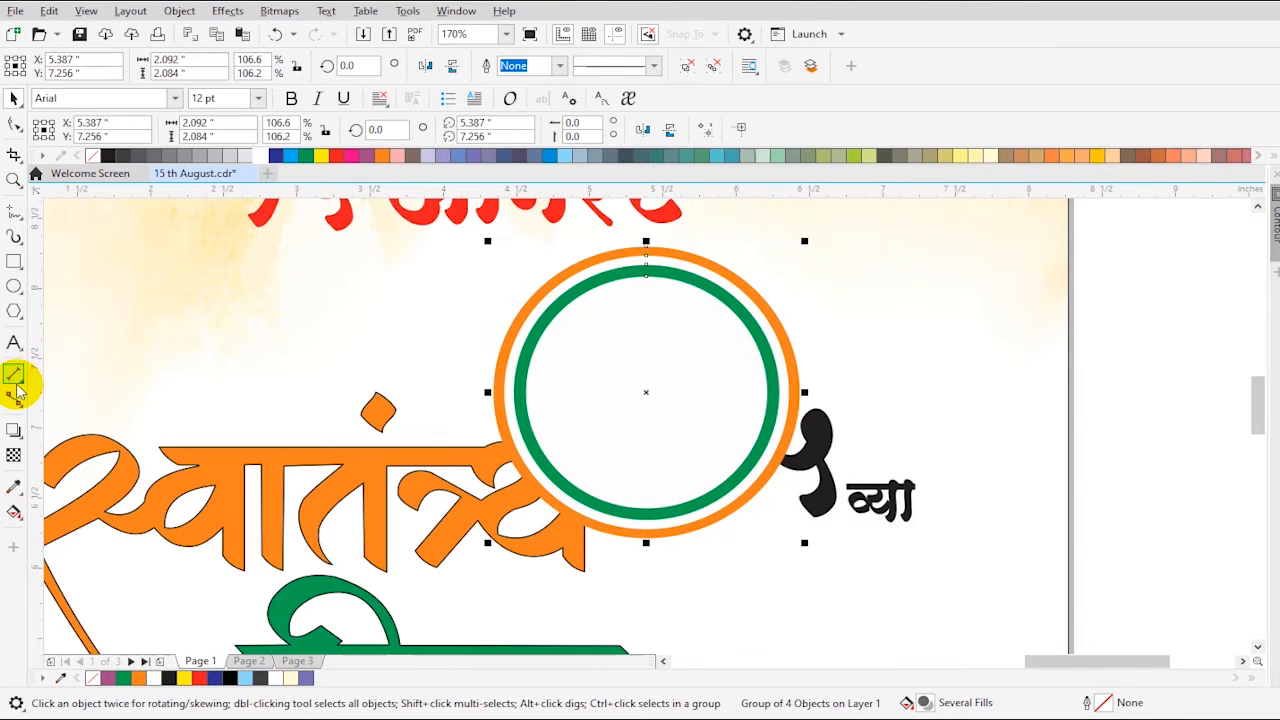
# Apply a linear fountain transparency to the circle group, fading it out towards the lower left at about -115°.
pyautogui.click(13, 457)
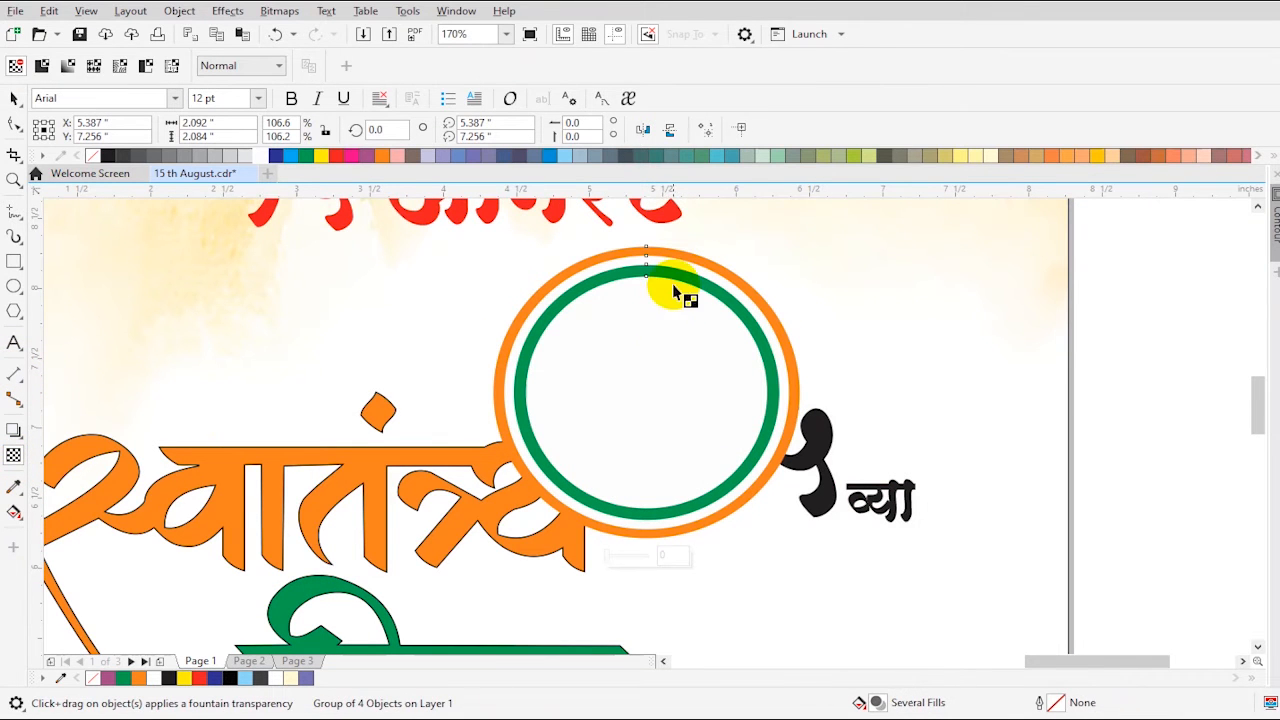
pyautogui.moveTo(672, 283); pyautogui.dragTo(597, 434)
pyautogui.moveTo(672, 283); pyautogui.dragTo(590, 440)
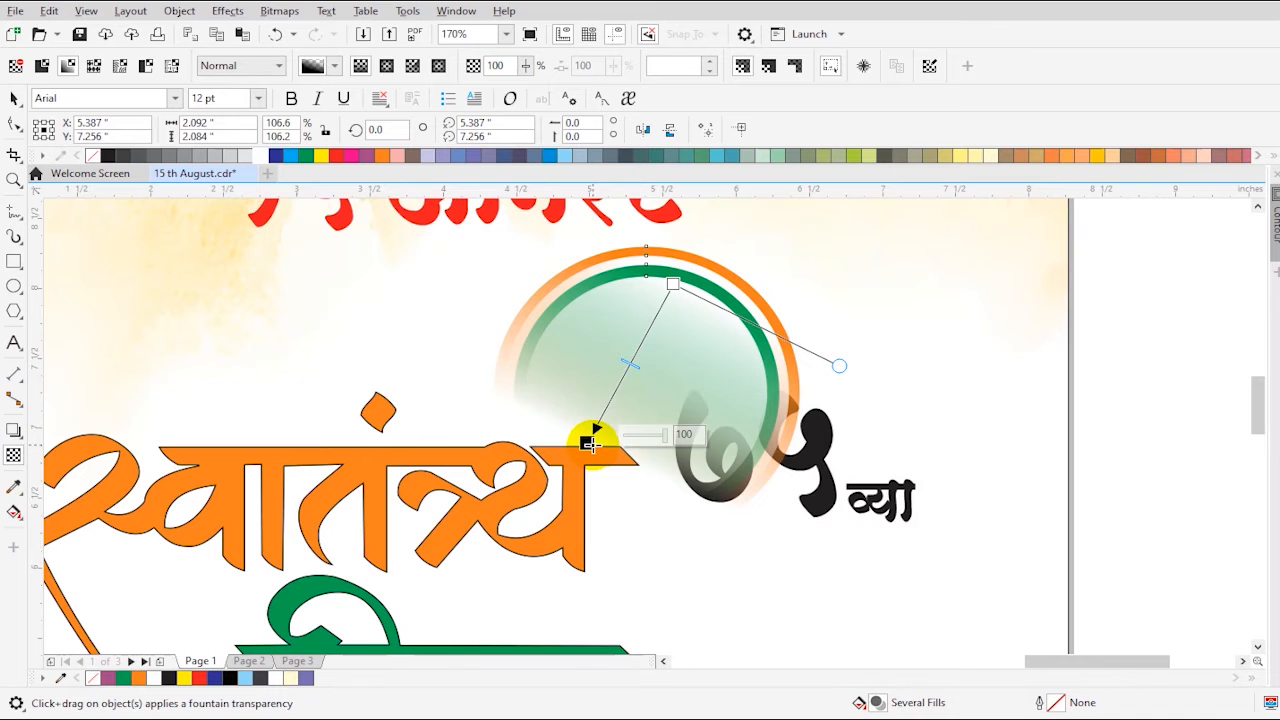
# Make the badge's inner circle opaque white and bring the orange and green lettering in front of it.
pyautogui.press('space')
pyautogui.keyDown('ctrl'); pyautogui.click(697, 315); pyautogui.keyUp('ctrl')
pyautogui.press('space')
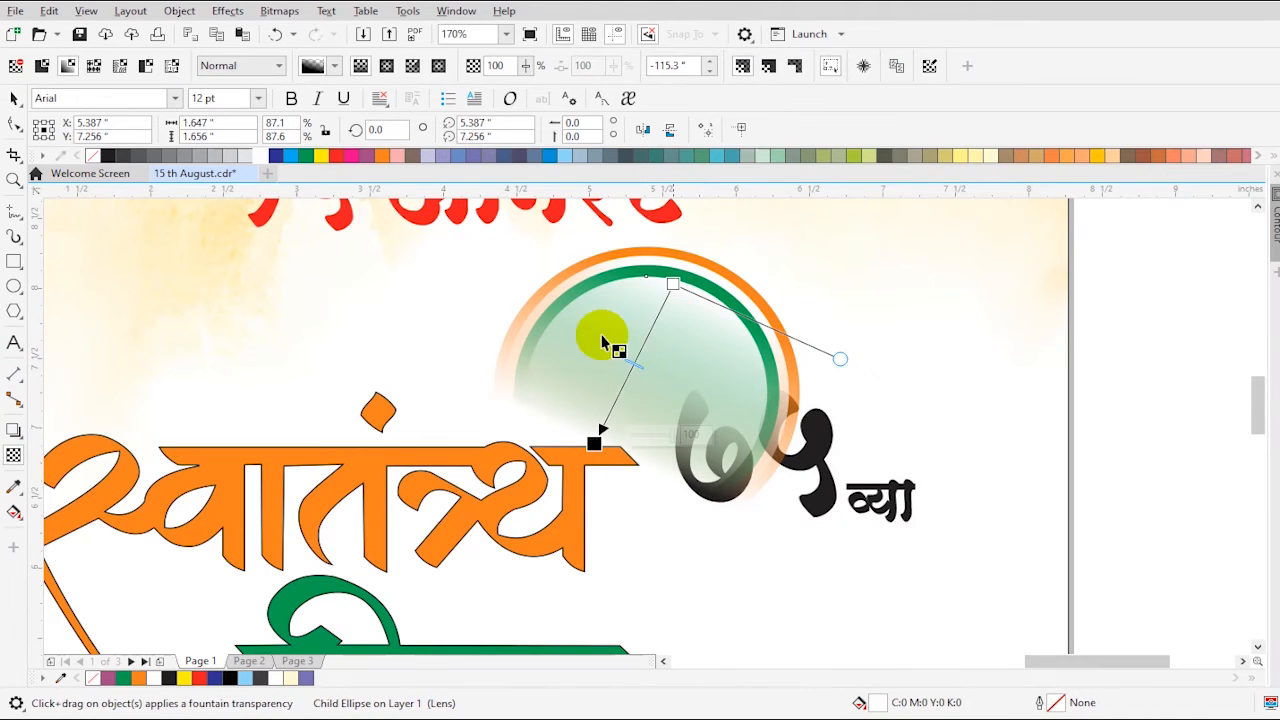
pyautogui.click(41, 66)
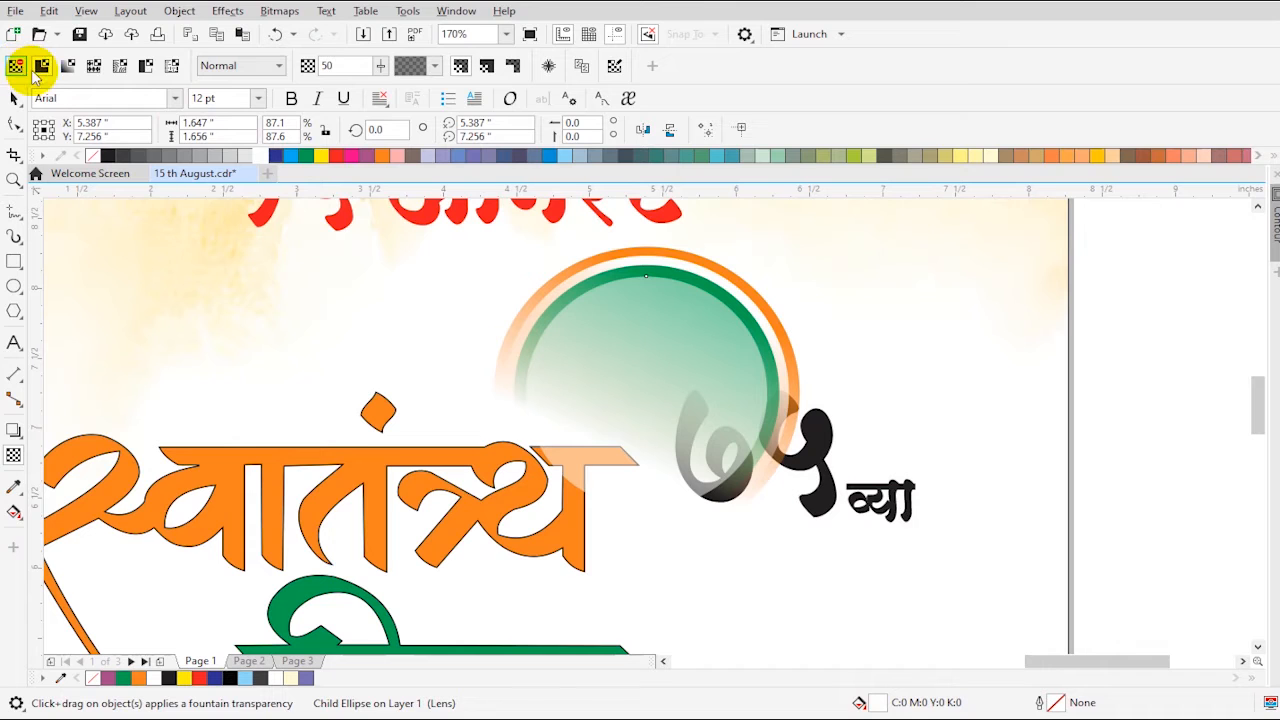
pyautogui.click(67, 66)
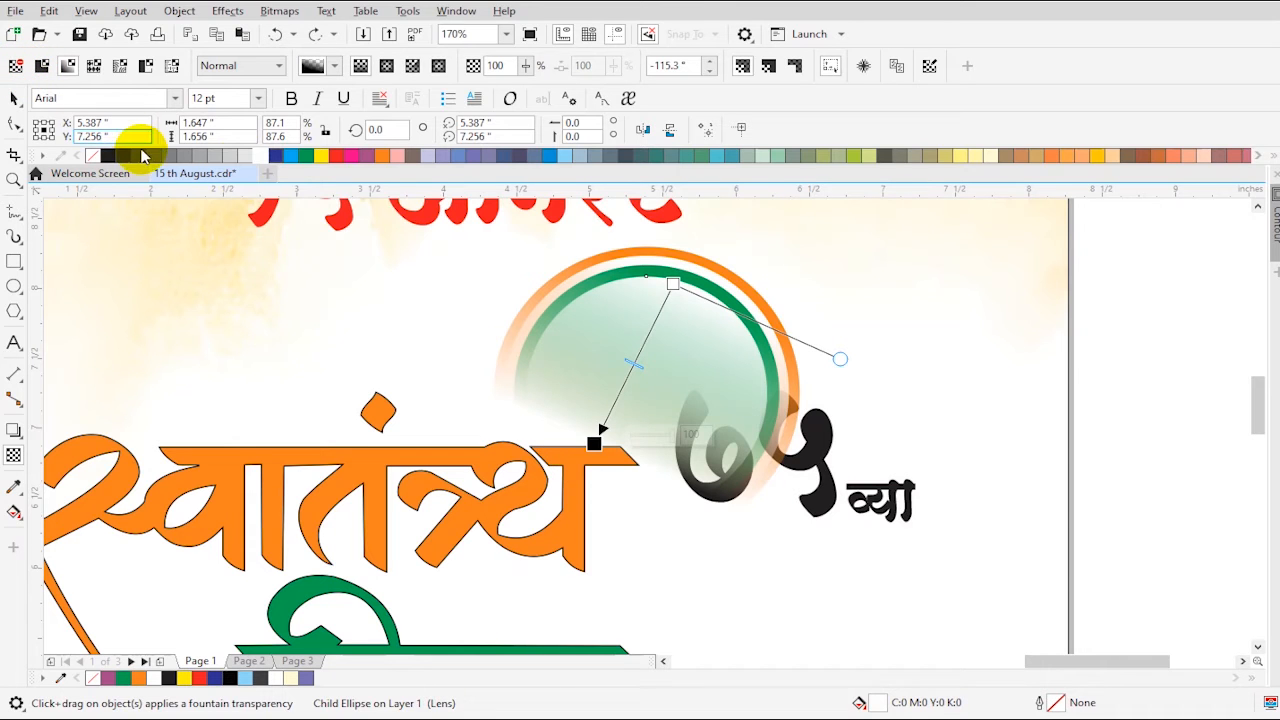
pyautogui.click(245, 157)
pyautogui.press('space')
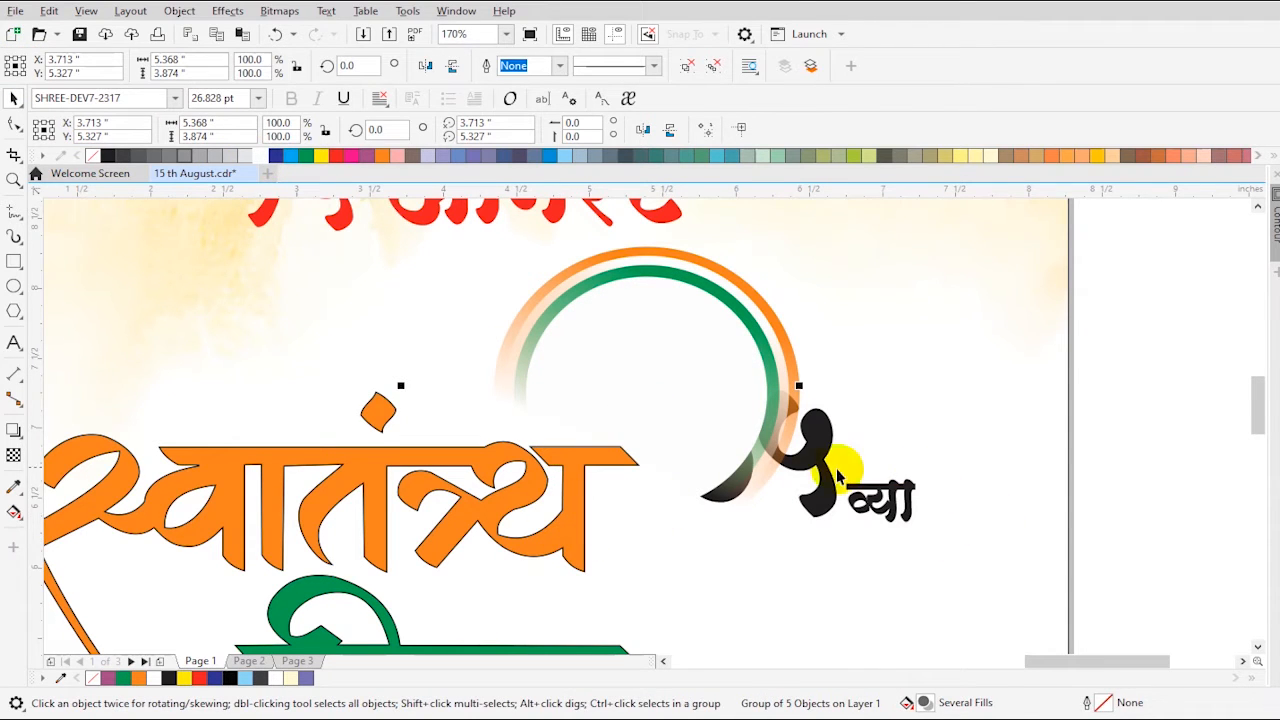
# Group ७५ with व्या, shrink the group to about 1.51 in wide and place it in front of the badge circle.
pyautogui.click(858, 508)
pyautogui.keyDown('shift'); pyautogui.click(870, 510); pyautogui.keyUp('shift')
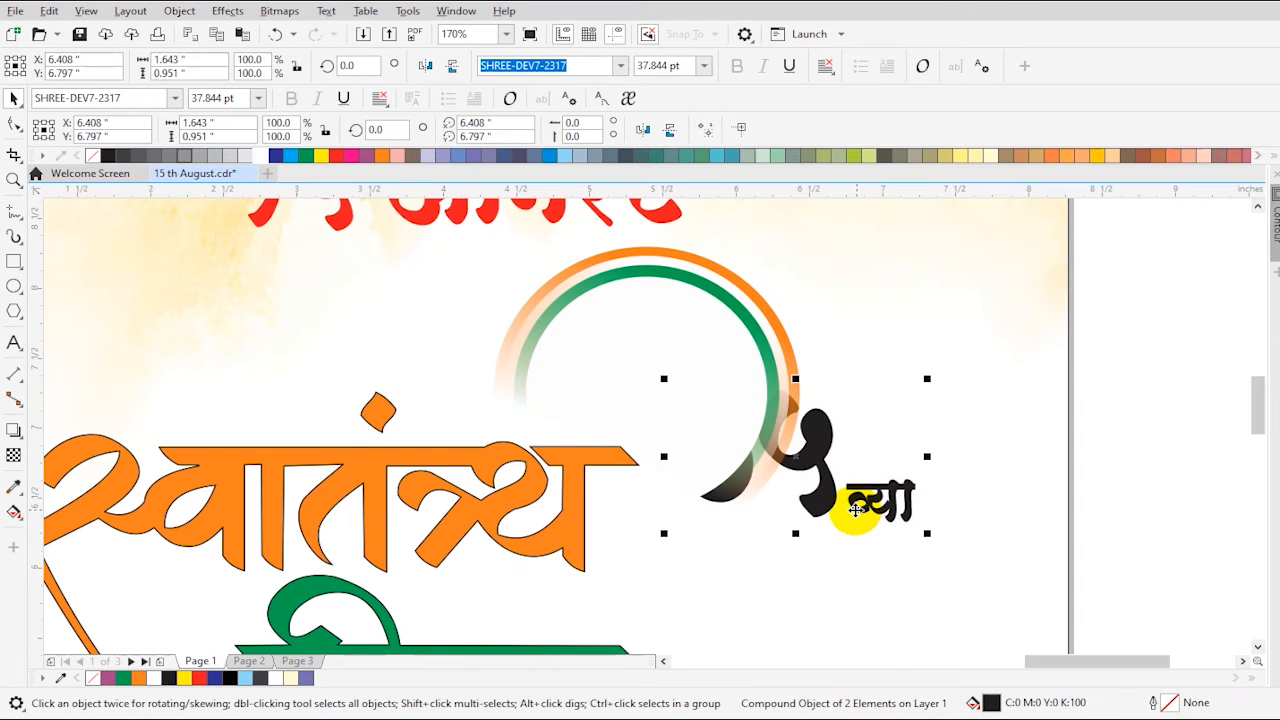
pyautogui.hotkey('ctrl', 'g')
pyautogui.moveTo(803, 467); pyautogui.dragTo(772, 430)
pyautogui.moveTo(695, 388); pyautogui.dragTo(685, 400)
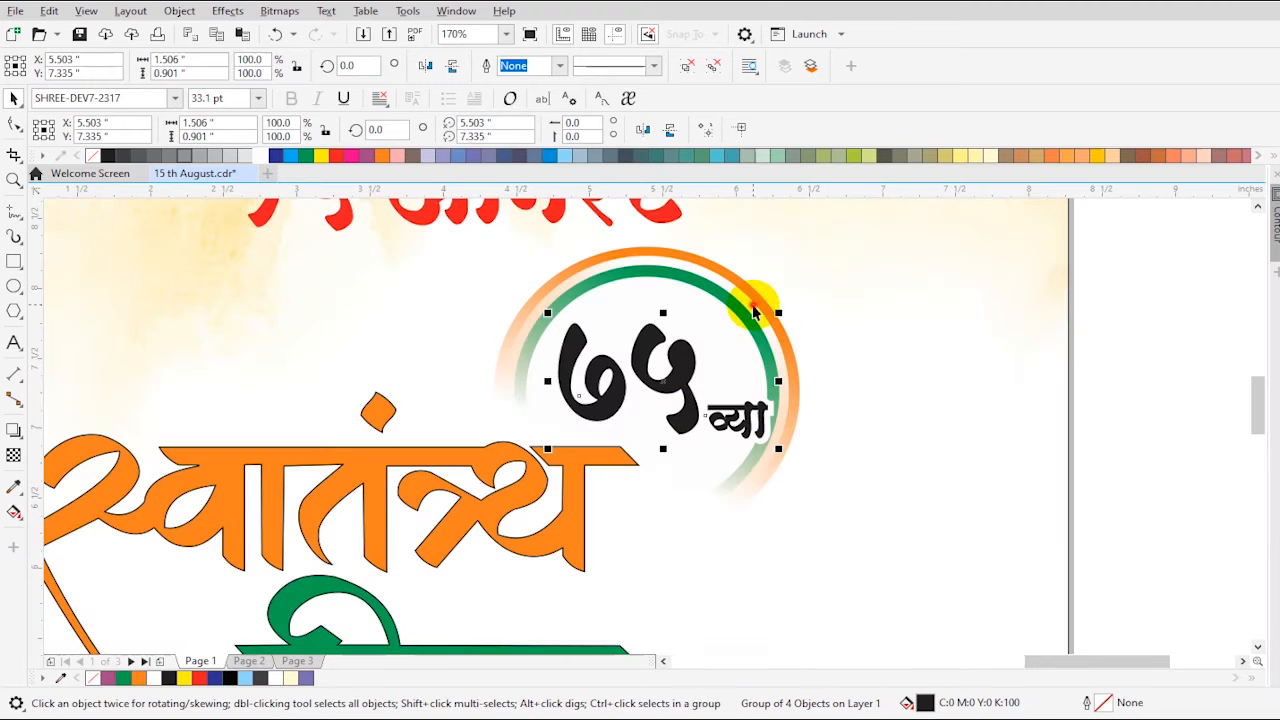
# Enlarge the faded tricolour ring and reposition it around the ७५ व्या text.
pyautogui.click(755, 307)
pyautogui.moveTo(734, 320); pyautogui.dragTo(770, 320)
pyautogui.moveTo(851, 545); pyautogui.dragTo(838, 579)
pyautogui.moveTo(771, 530); pyautogui.dragTo(764, 530)
# Adjust the position of the ७५ व्या text inside the ring and fill it red.
pyautogui.moveTo(672, 398)
pyautogui.mouseDown()
pyautogui.moveTo(663, 391)
pyautogui.moveTo(669, 408)
pyautogui.mouseUp()
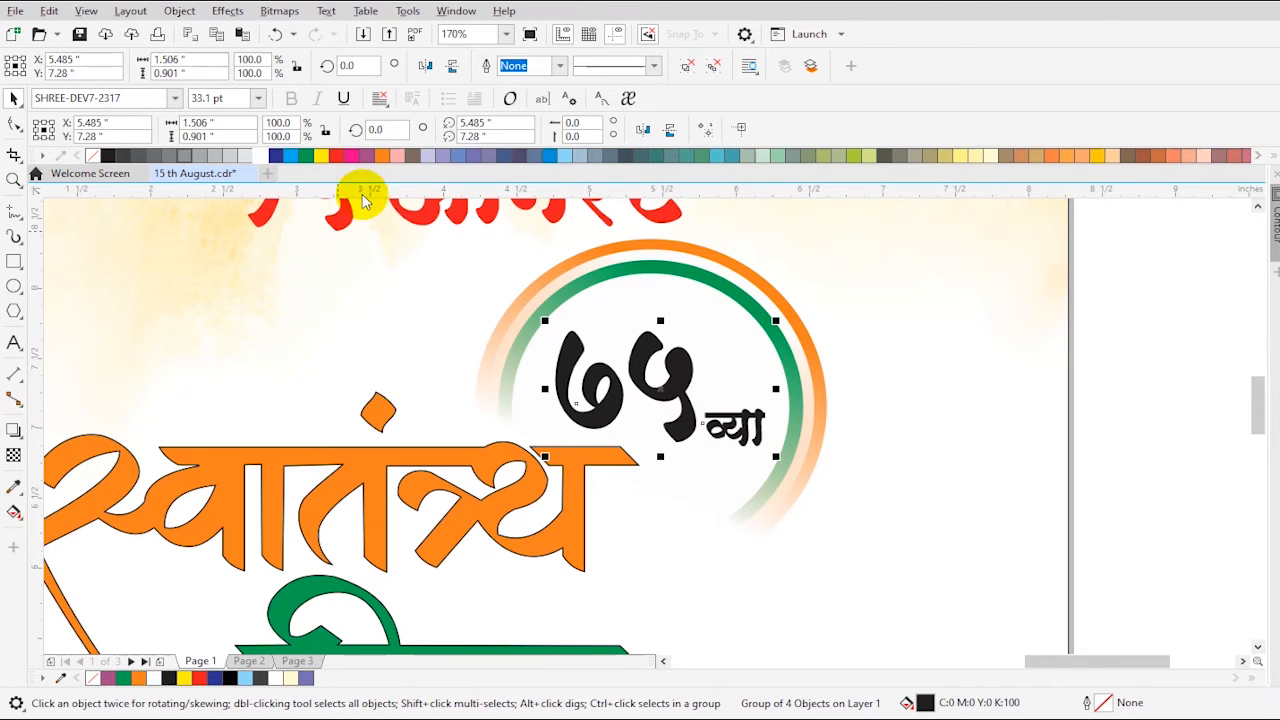
pyautogui.click(335, 157)
pyautogui.click(1034, 486)
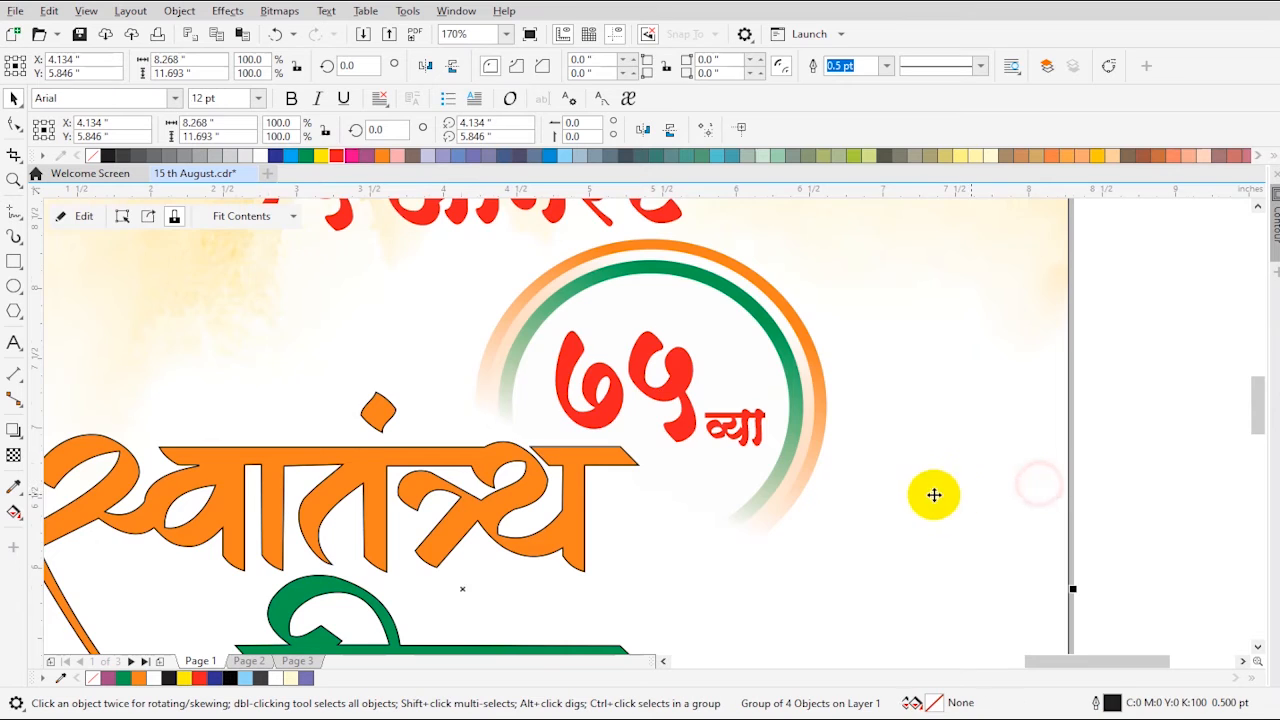
# Move the white doves image, about 2.12 in wide, onto the poster between १५ ऑगस्ट and the page's left edge.
pyautogui.scroll(-3, 949, 494)
pyautogui.scroll(-3, 1035, 580)
pyautogui.press('z')
pyautogui.moveTo(791, 301); pyautogui.dragTo(1203, 698)
pyautogui.click(1051, 549)
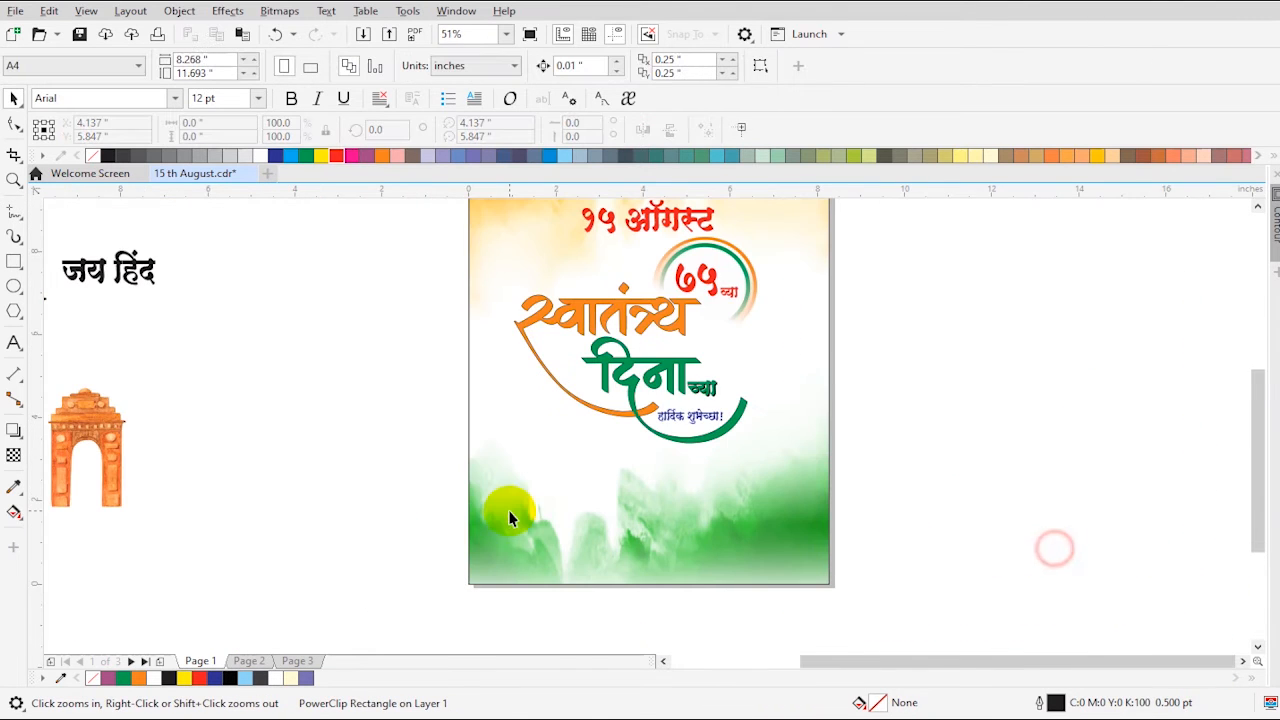
pyautogui.press('F3')
pyautogui.moveTo(170, 318); pyautogui.dragTo(855, 345)
pyautogui.moveTo(750, 272); pyautogui.dragTo(1214, 476)
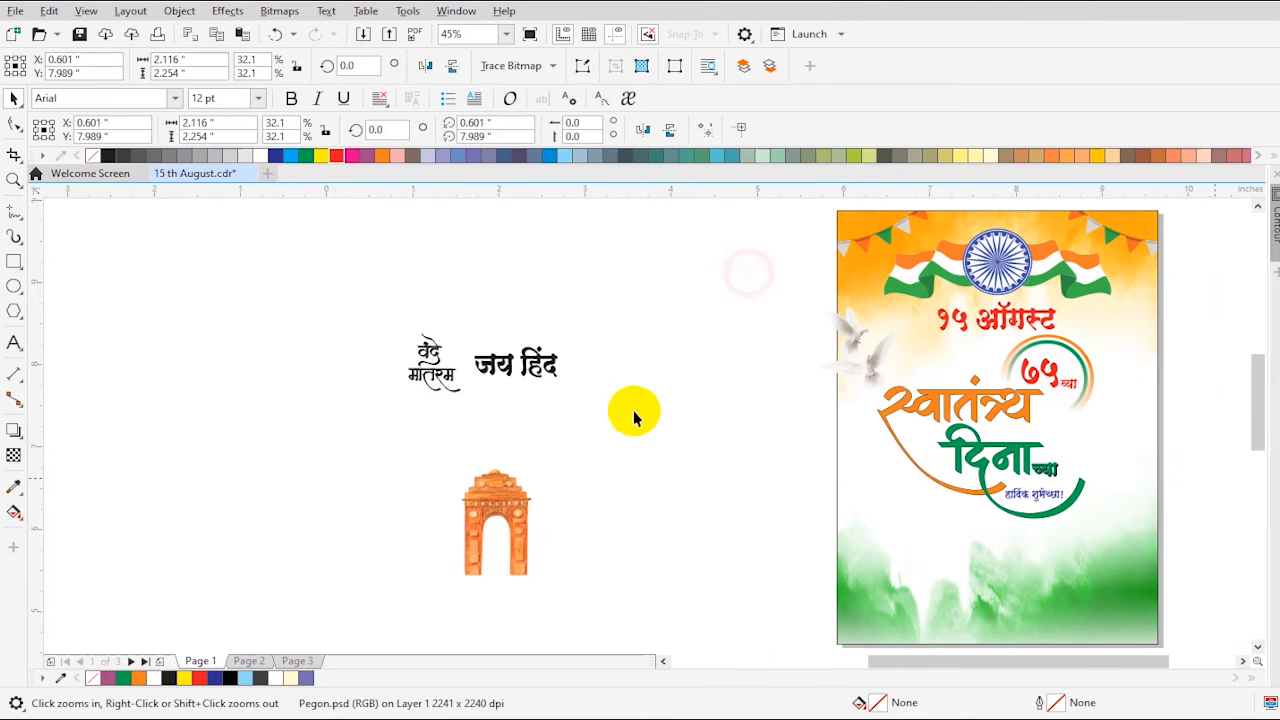
pyautogui.moveTo(389, 417); pyautogui.dragTo(511, 424)
pyautogui.press('F4')
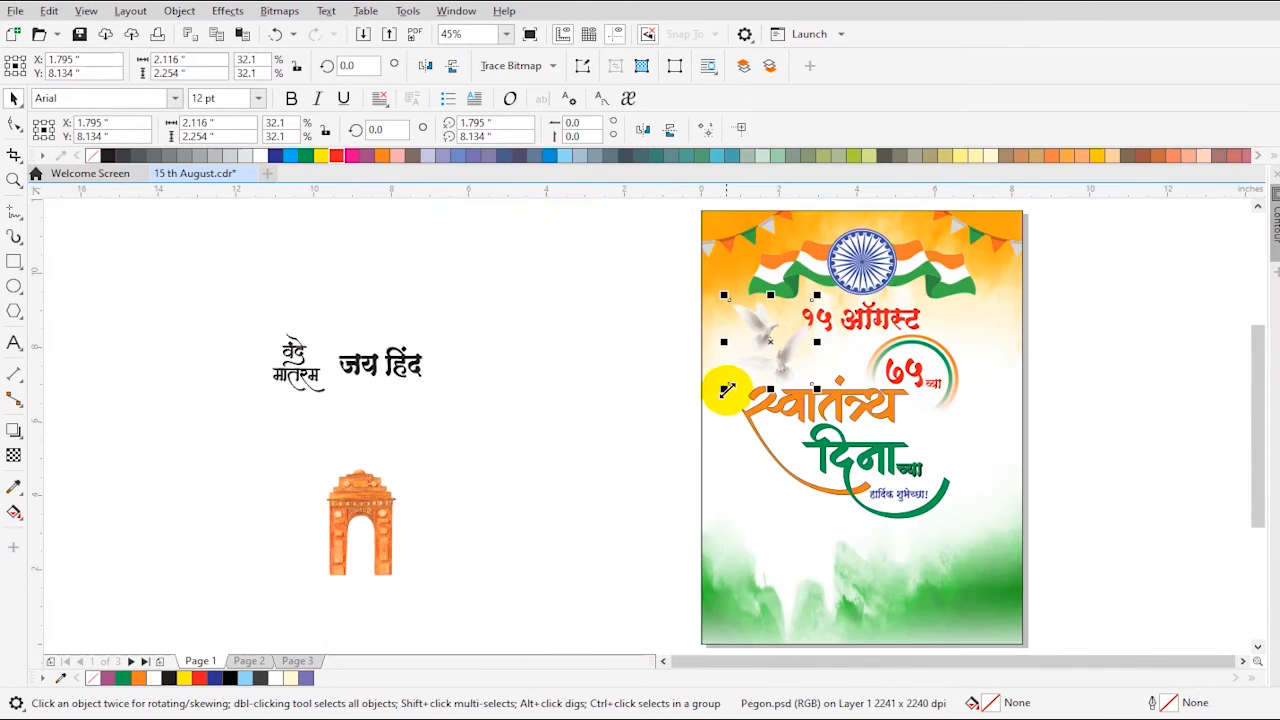
# Paste a copy of the doves, scale it to about 0.59 in wide and place it above the flag ribbon's left half.
pyautogui.press('F2')
pyautogui.click(925, 264)
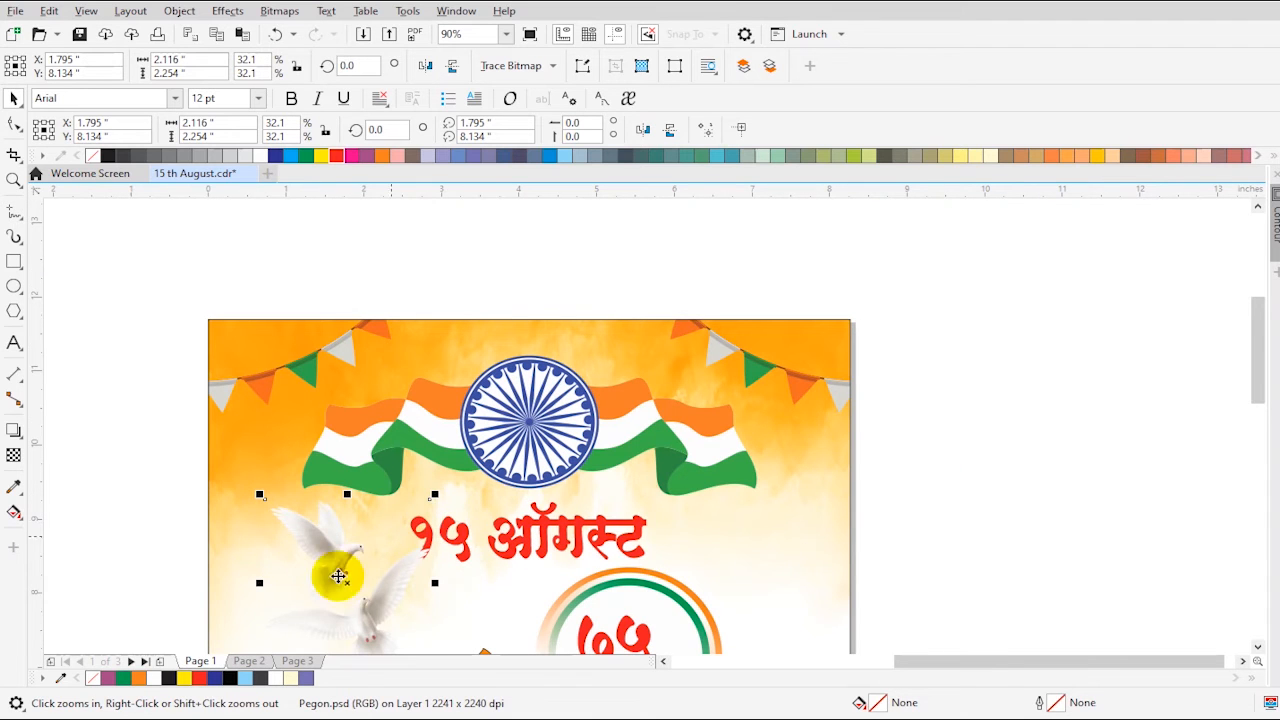
pyautogui.click(209, 34)
pyautogui.click(242, 34)
pyautogui.moveTo(334, 545); pyautogui.dragTo(329, 334)
pyautogui.moveTo(428, 460); pyautogui.dragTo(471, 385)
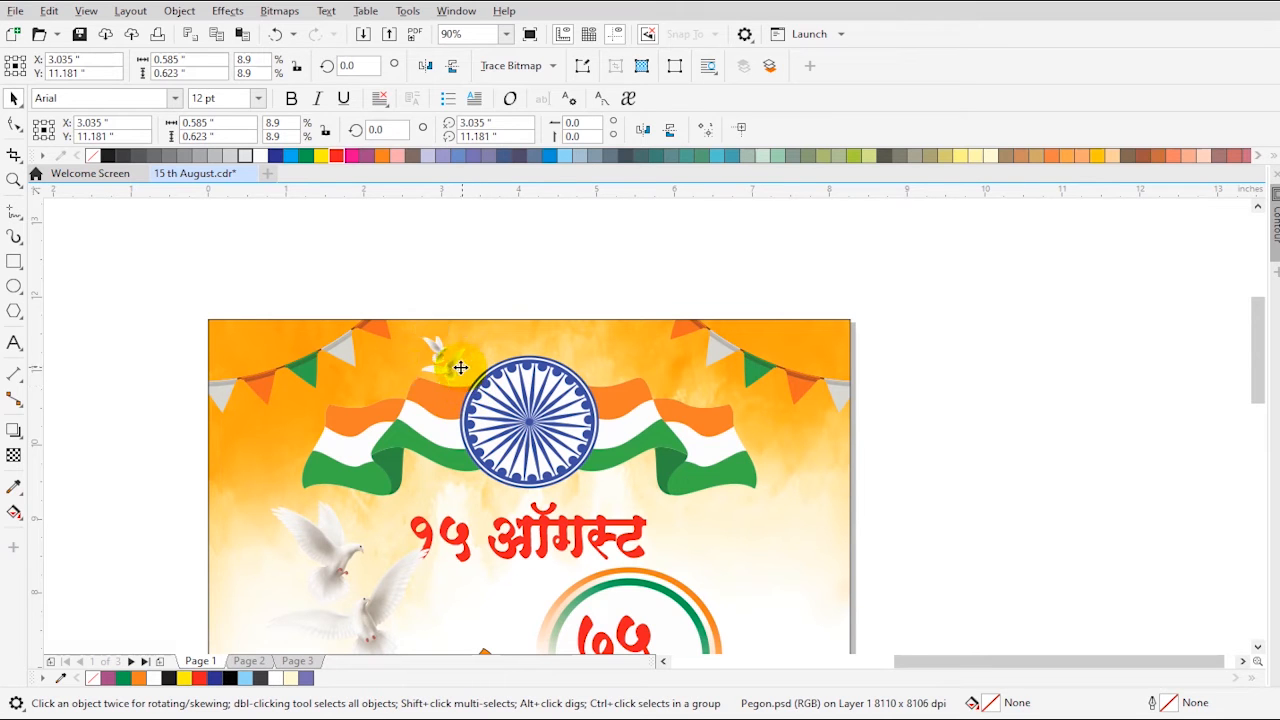
# Add another small doves copy, mirror it horizontally and place it beside the right end of the flag ribbon.
pyautogui.moveTo(482, 401); pyautogui.dragTo(530, 454)
pyautogui.rightClick(530, 454)
pyautogui.moveTo(460, 373); pyautogui.dragTo(818, 531)
pyautogui.click(643, 128)
pyautogui.moveTo(781, 446); pyautogui.dragTo(838, 510)
pyautogui.click(892, 532)
pyautogui.scroll(-2, 887, 539)
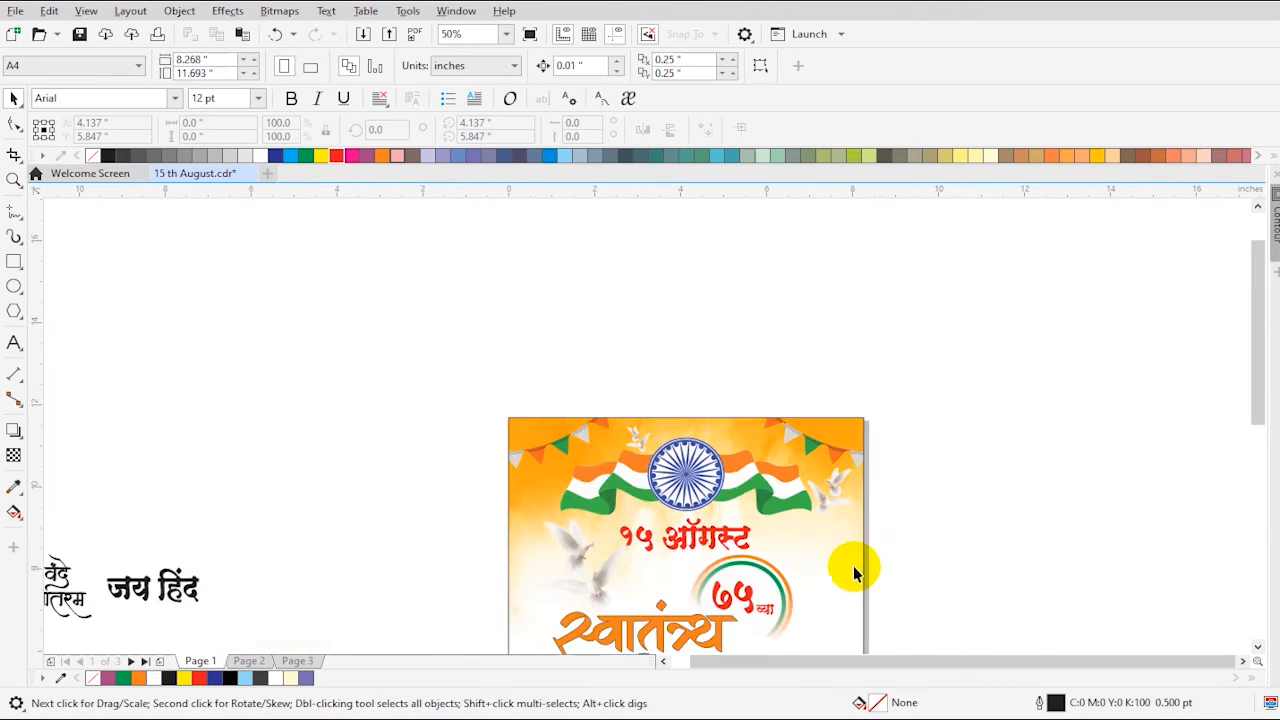
# Align the India Gate illustration with the poster's bottom edge and place it in the poster's lower-left corner.
pyautogui.press('F4')
pyautogui.click(571, 546)
pyautogui.moveTo(263, 443); pyautogui.dragTo(573, 636)
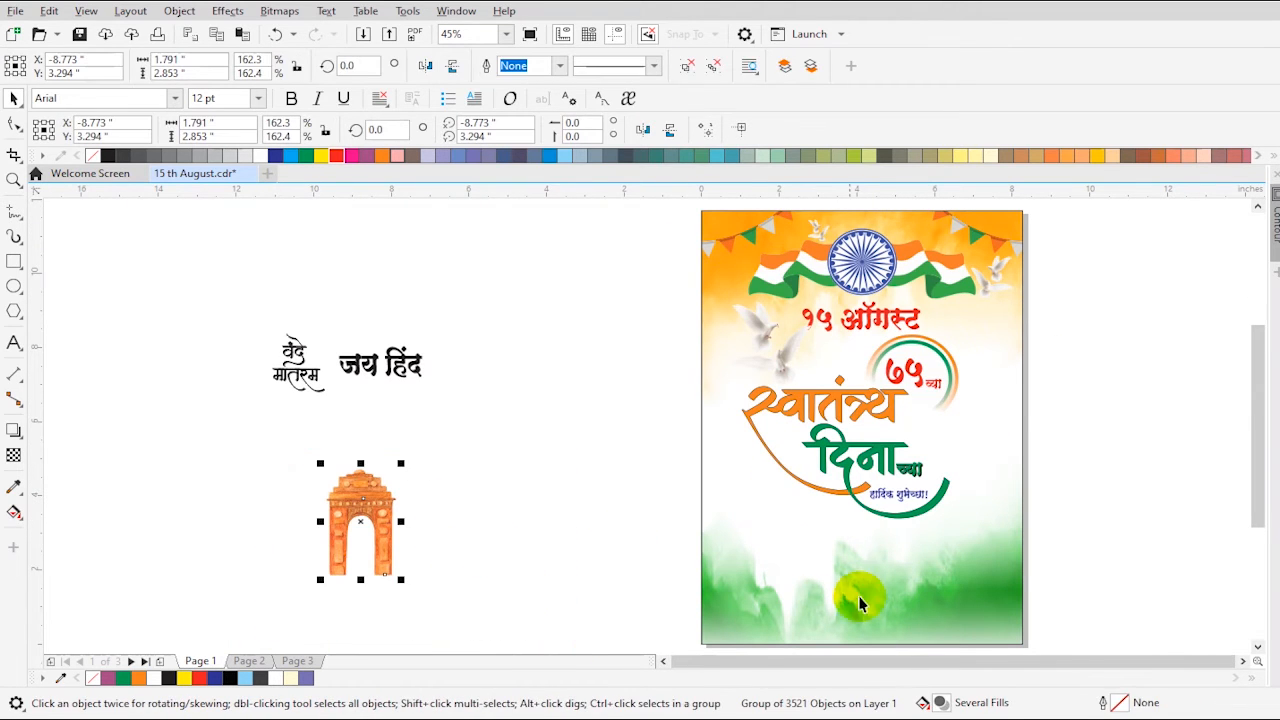
pyautogui.keyDown('shift'); pyautogui.click(966, 610); pyautogui.keyUp('shift')
pyautogui.press('b')
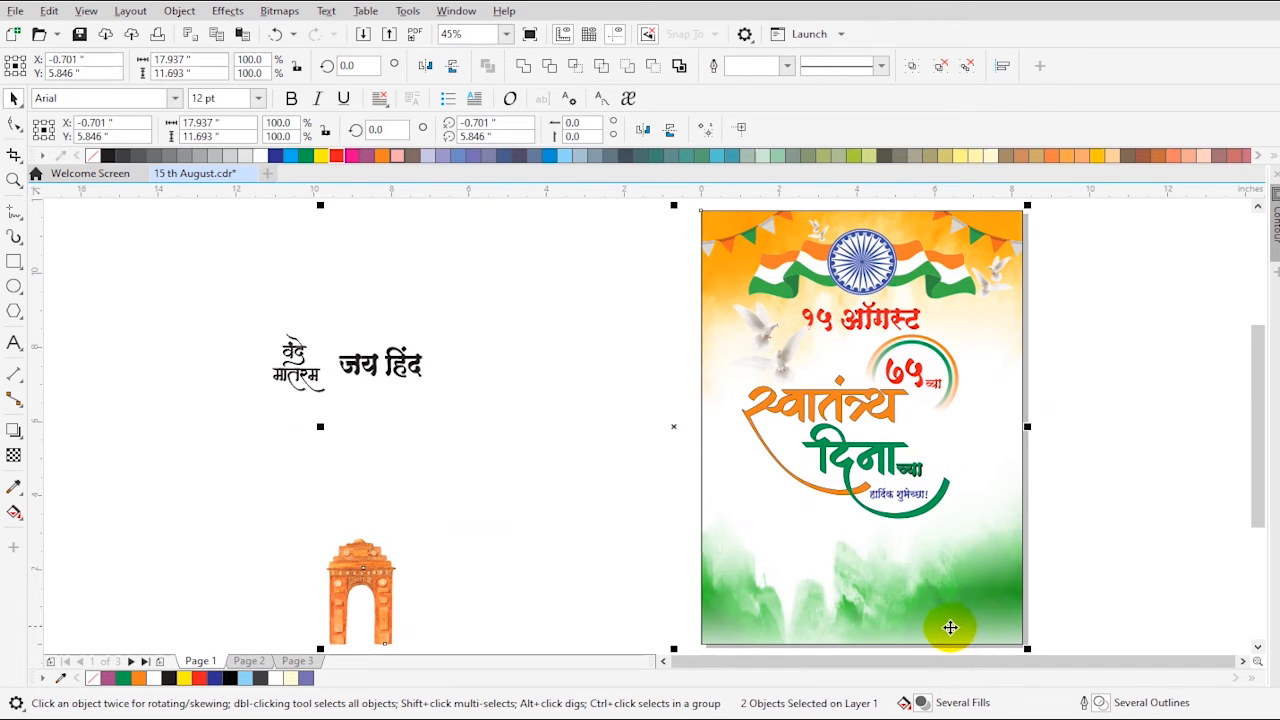
pyautogui.press('c')
pyautogui.click(1091, 603)
pyautogui.click(880, 580)
pyautogui.moveTo(857, 592); pyautogui.dragTo(762, 575)
# Move the वंदे मातरम and जय हिंद texts onto the green area at the poster's bottom.
pyautogui.click(1138, 580)
pyautogui.moveTo(269, 330); pyautogui.dragTo(468, 424)
pyautogui.moveTo(401, 377); pyautogui.dragTo(936, 622)
pyautogui.moveTo(652, 492); pyautogui.dragTo(1114, 634)
pyautogui.click(850, 530)
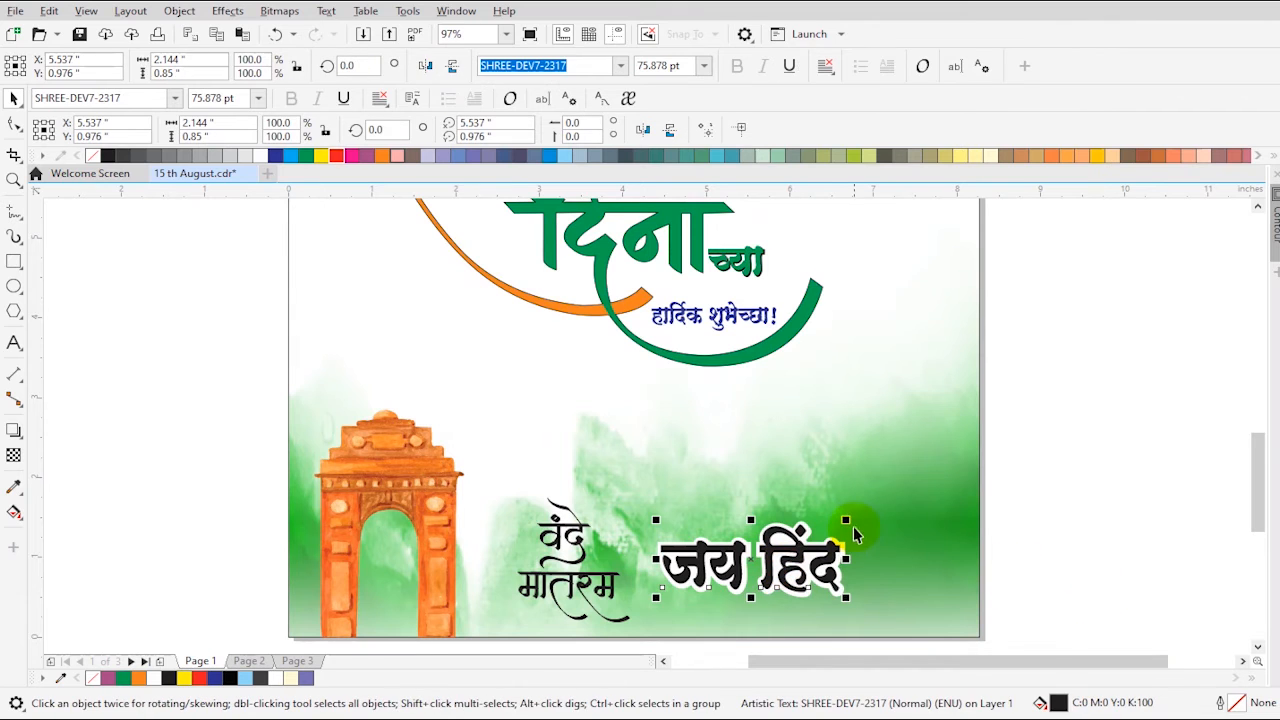
pyautogui.moveTo(832, 555); pyautogui.dragTo(887, 557)
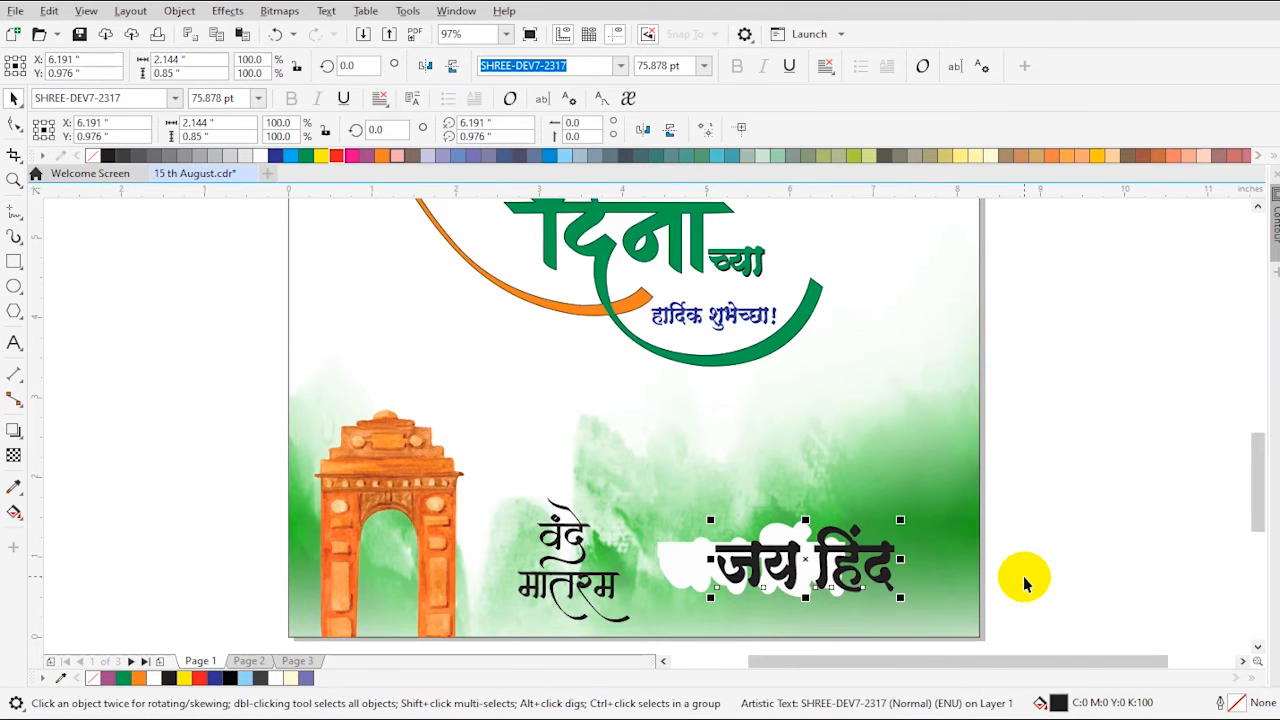
pyautogui.click(1063, 576)
pyautogui.hotkey('ctrl', 'z')
# Move जय हिंद together with its white contour further right and fill the text red.
pyautogui.moveTo(1051, 617); pyautogui.dragTo(655, 514)
pyautogui.moveTo(770, 556); pyautogui.dragTo(865, 568)
pyautogui.click(1057, 551)
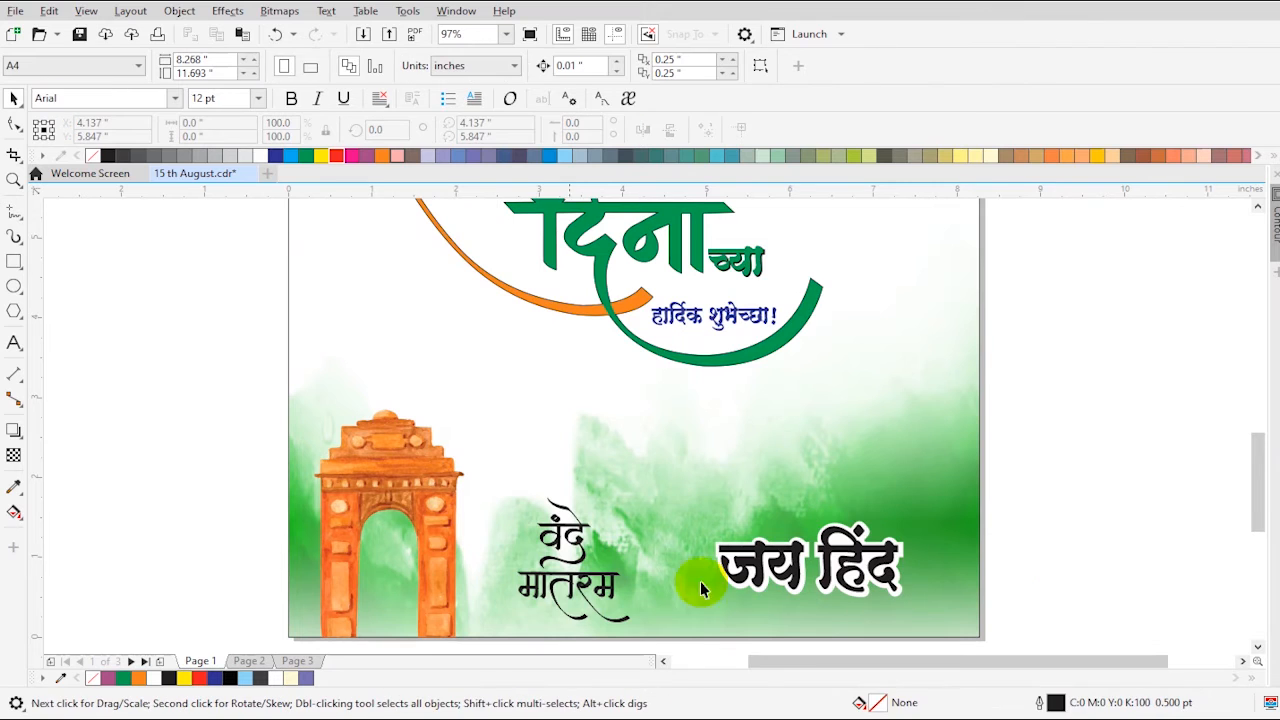
pyautogui.click(757, 578)
pyautogui.click(336, 155)
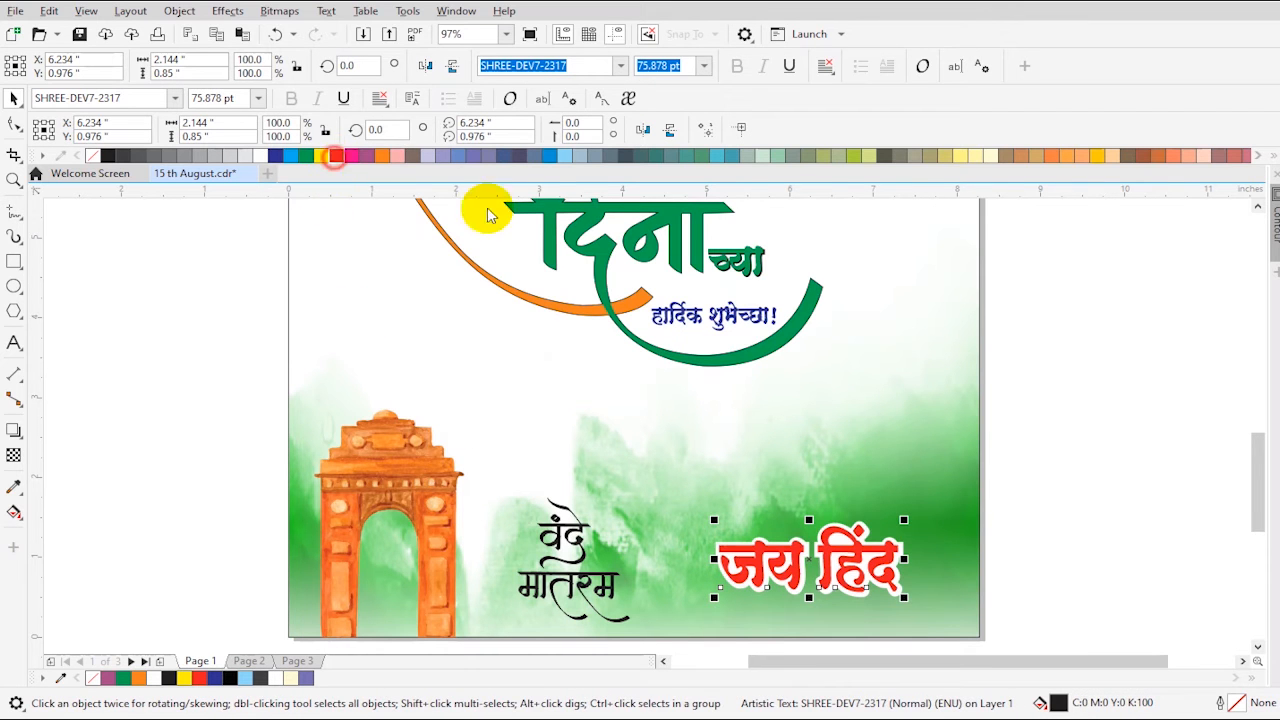
# Enlarge the वंदे मातरम lettering to about 1.95 in wide and give it a red fill and outline.
pyautogui.click(613, 582)
pyautogui.click(610, 576)
pyautogui.moveTo(634, 493); pyautogui.dragTo(607, 517)
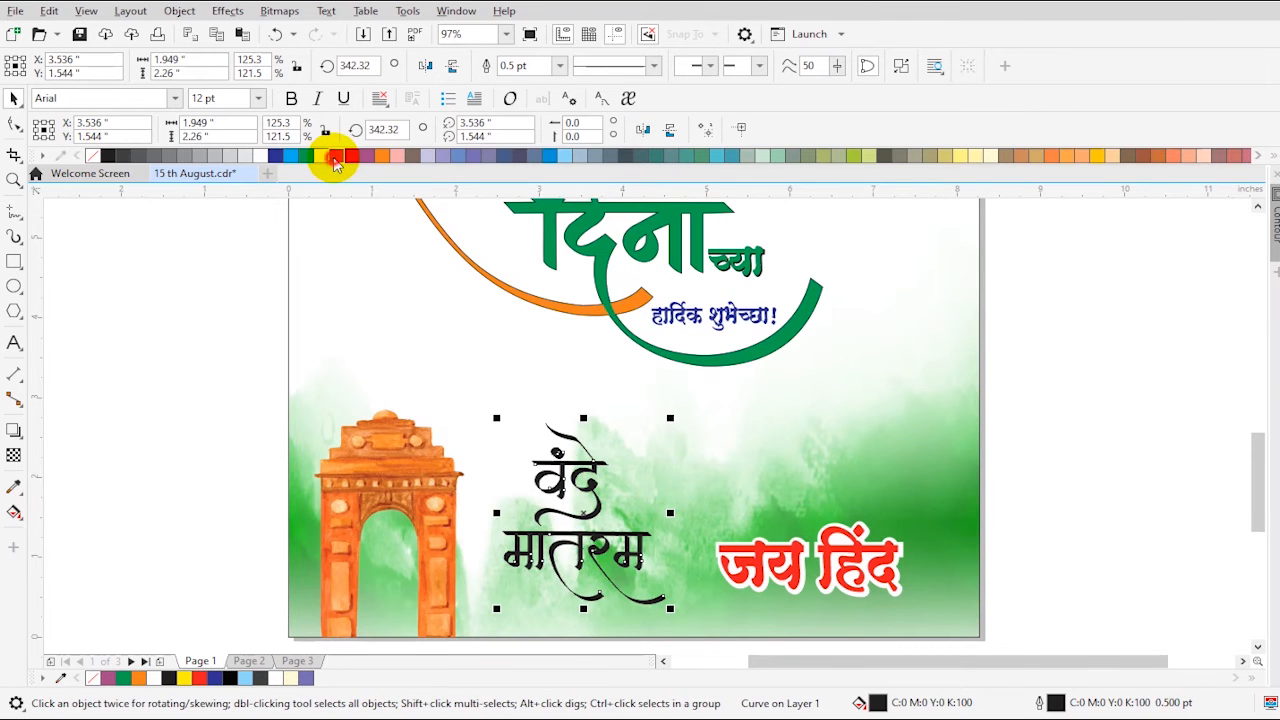
pyautogui.click(336, 155)
pyautogui.rightClick(336, 157)
# Duplicate the वंदे मातरम lettering slightly down to the right and give the copy a blue fill and outline.
pyautogui.press('F2')
pyautogui.moveTo(446, 403); pyautogui.dragTo(771, 626)
pyautogui.moveTo(645, 472); pyautogui.dragTo(612, 486)
pyautogui.click(272, 157)
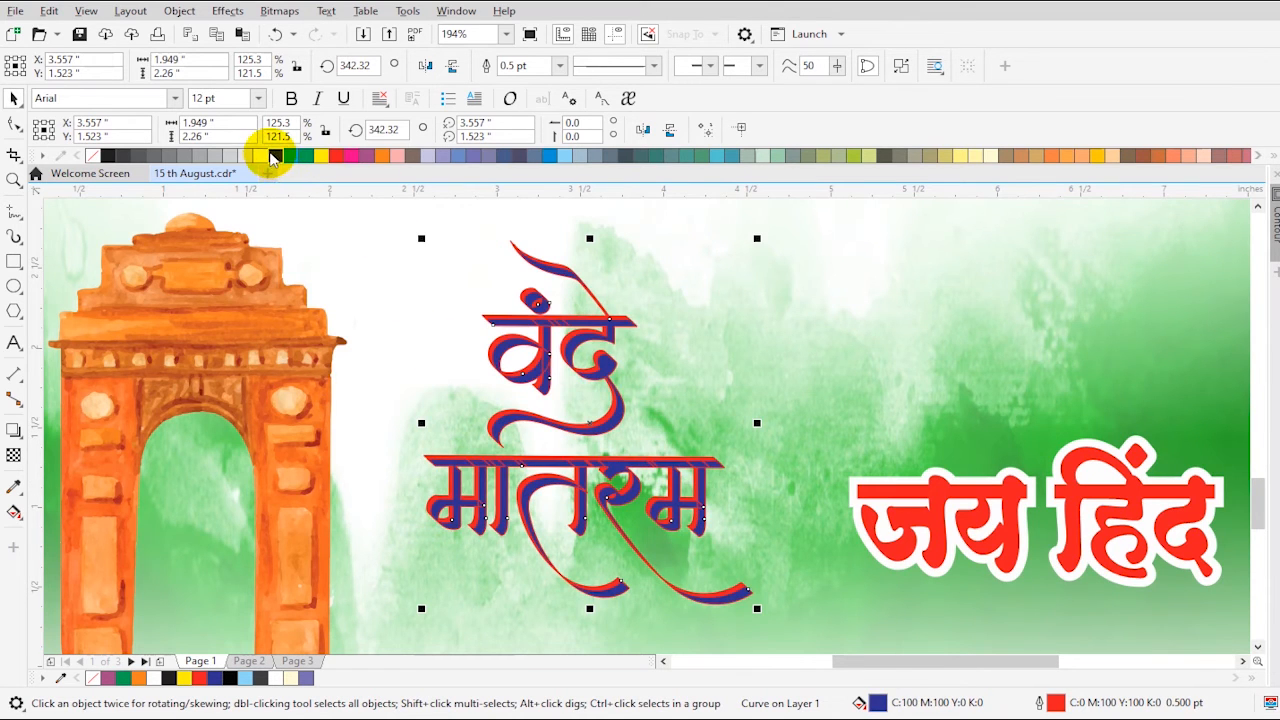
pyautogui.rightClick(272, 157)
# Bring the red वंदे मातरम lettering in front of its blue copy to form a shadow effect.
pyautogui.press('z')
pyautogui.moveTo(432, 279); pyautogui.dragTo(766, 435)
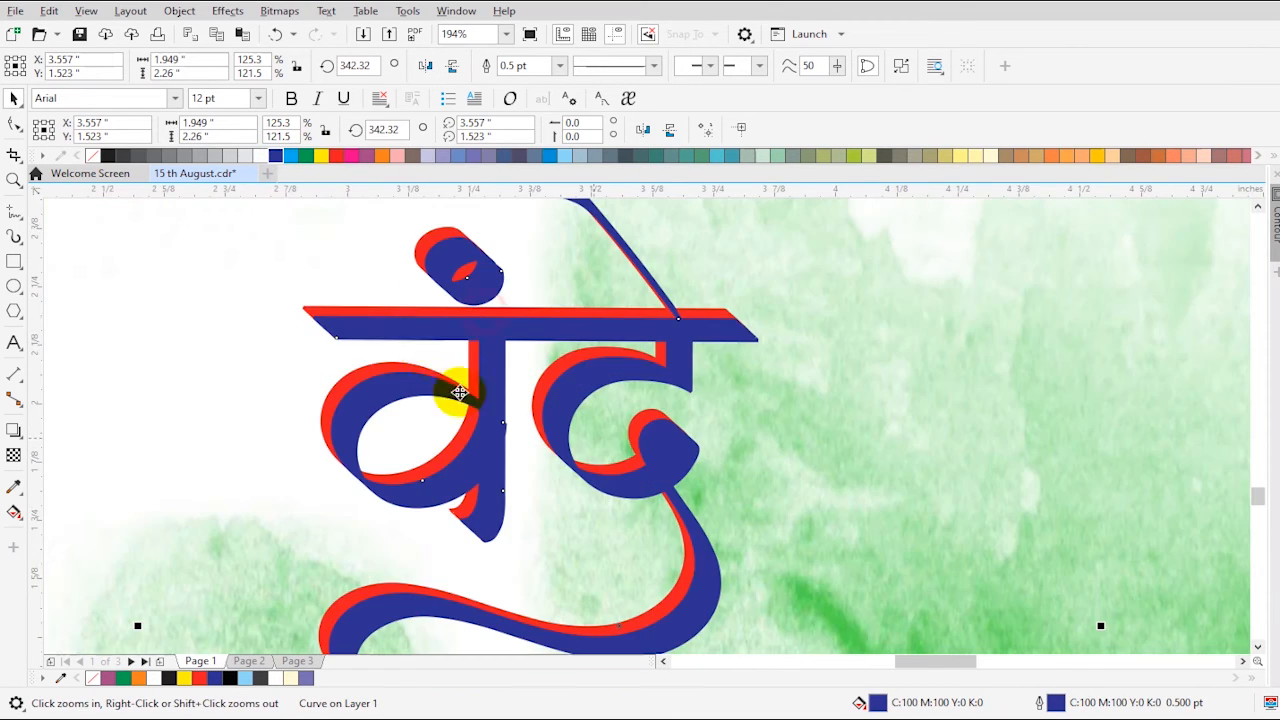
pyautogui.click(376, 309)
pyautogui.hotkey('shift', 'pageup')
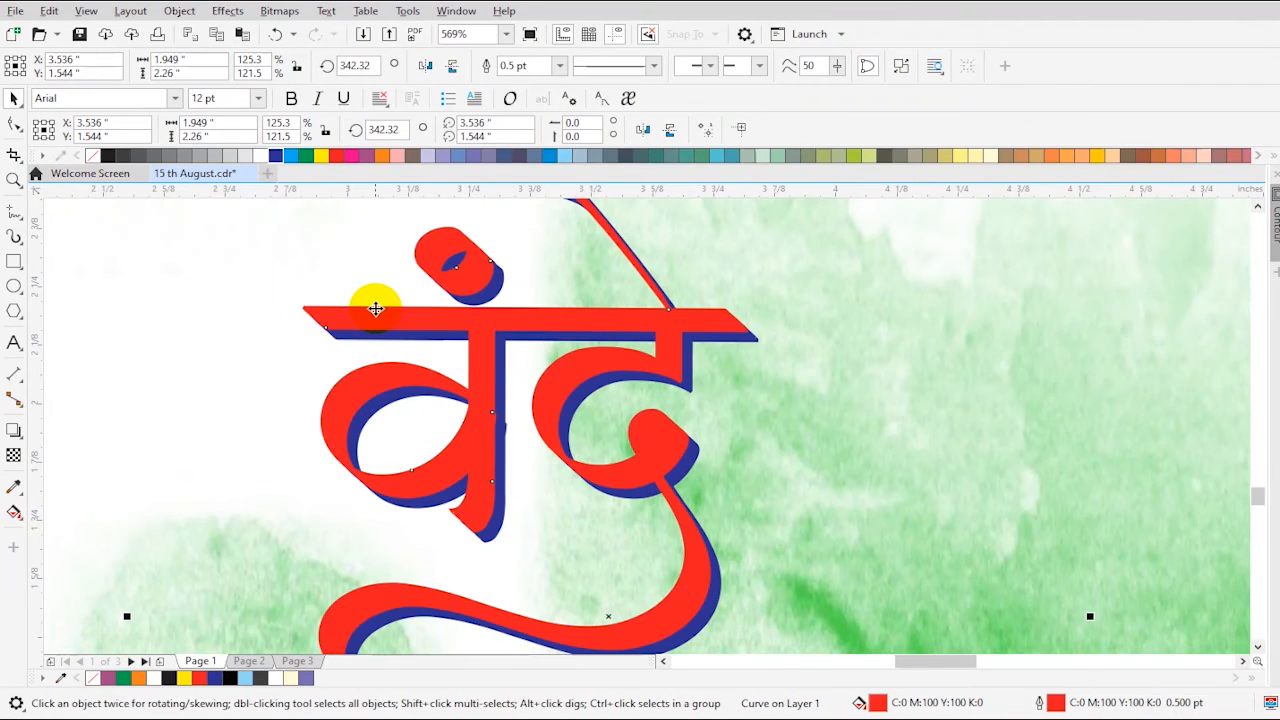
pyautogui.scroll(-5, 745, 515)
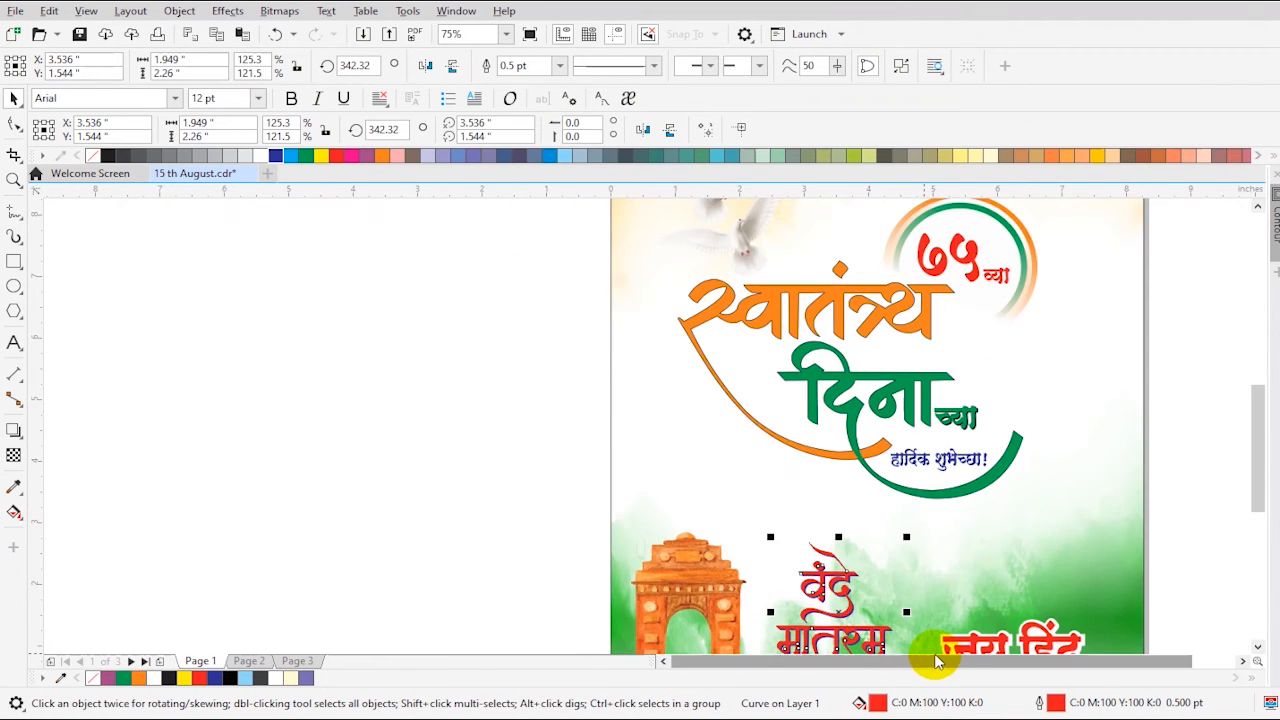
pyautogui.click(940, 572)
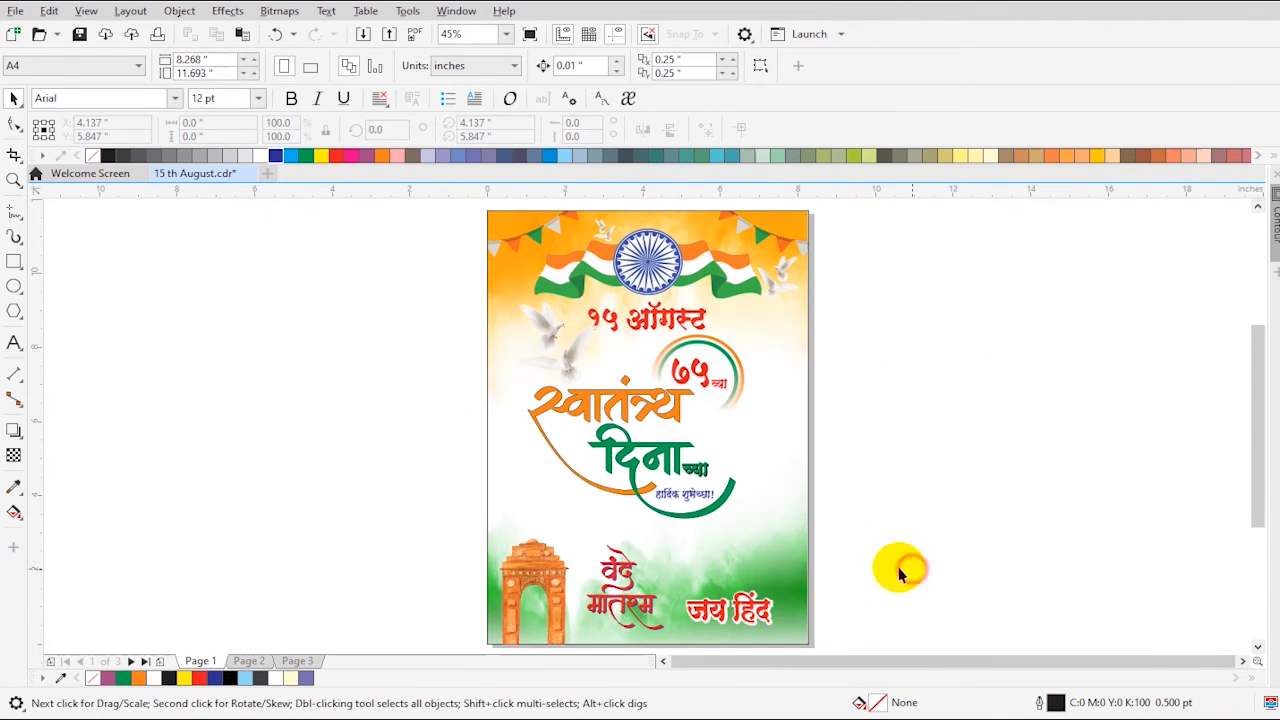
# Try a 4 pt outline on the poster's A4 frame, then set the frame's outline width to 6 pt.
pyautogui.scroll(-2, 900, 572)
pyautogui.press('z')
pyautogui.moveTo(636, 354); pyautogui.dragTo(918, 592)
pyautogui.press('space')
pyautogui.click(488, 219)
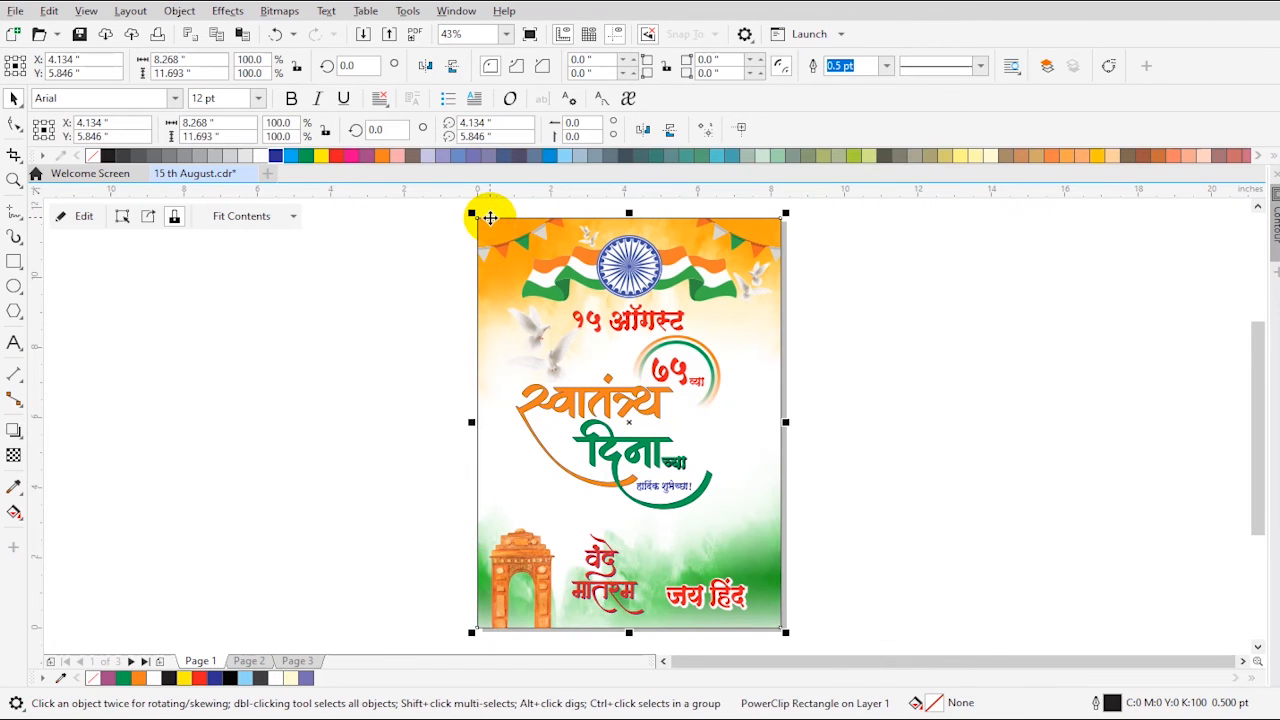
pyautogui.moveTo(488, 219); pyautogui.dragTo(498, 218)
pyautogui.hotkey('ctrl', 'z')
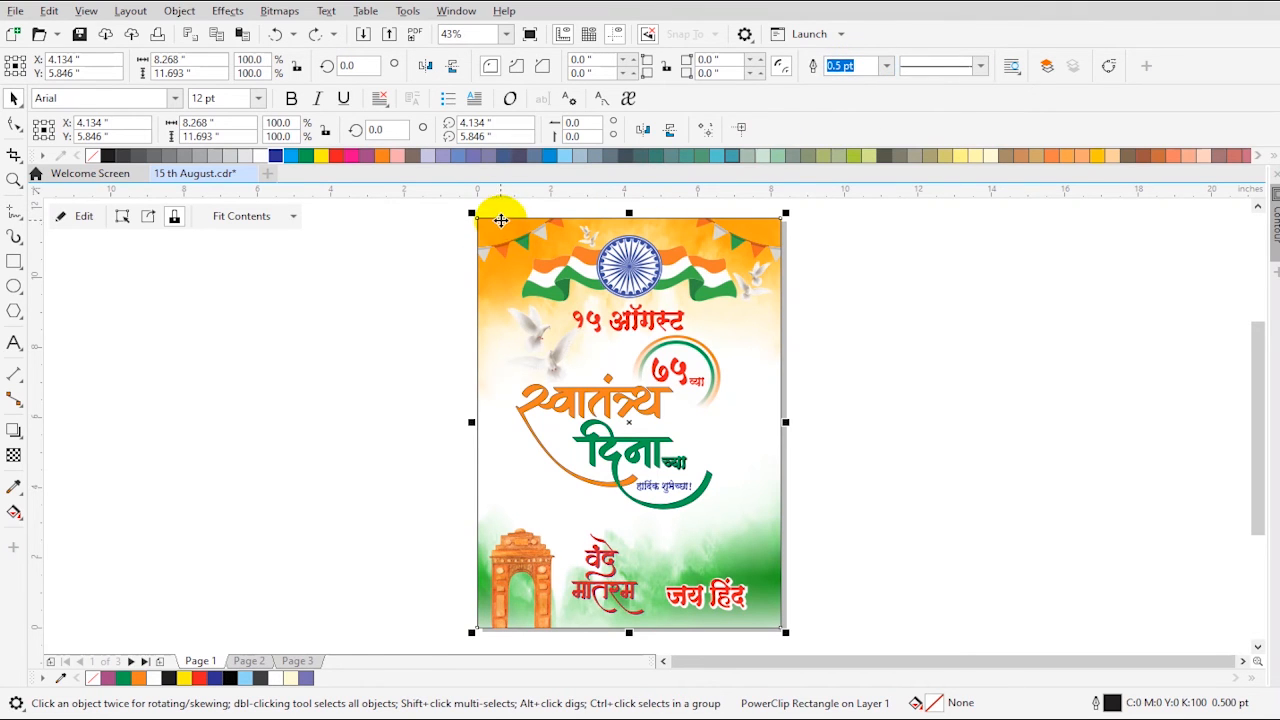
pyautogui.doubleClick(835, 65)
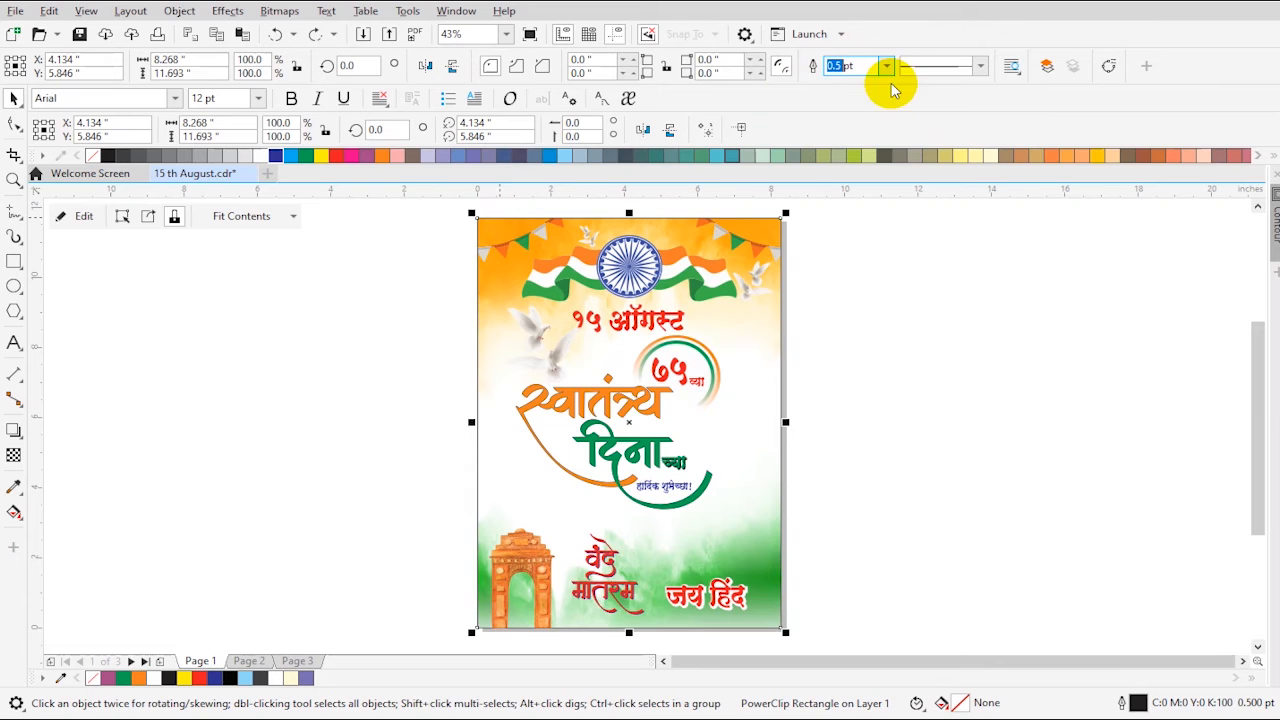
pyautogui.press('Return')
pyautogui.click(828, 68)
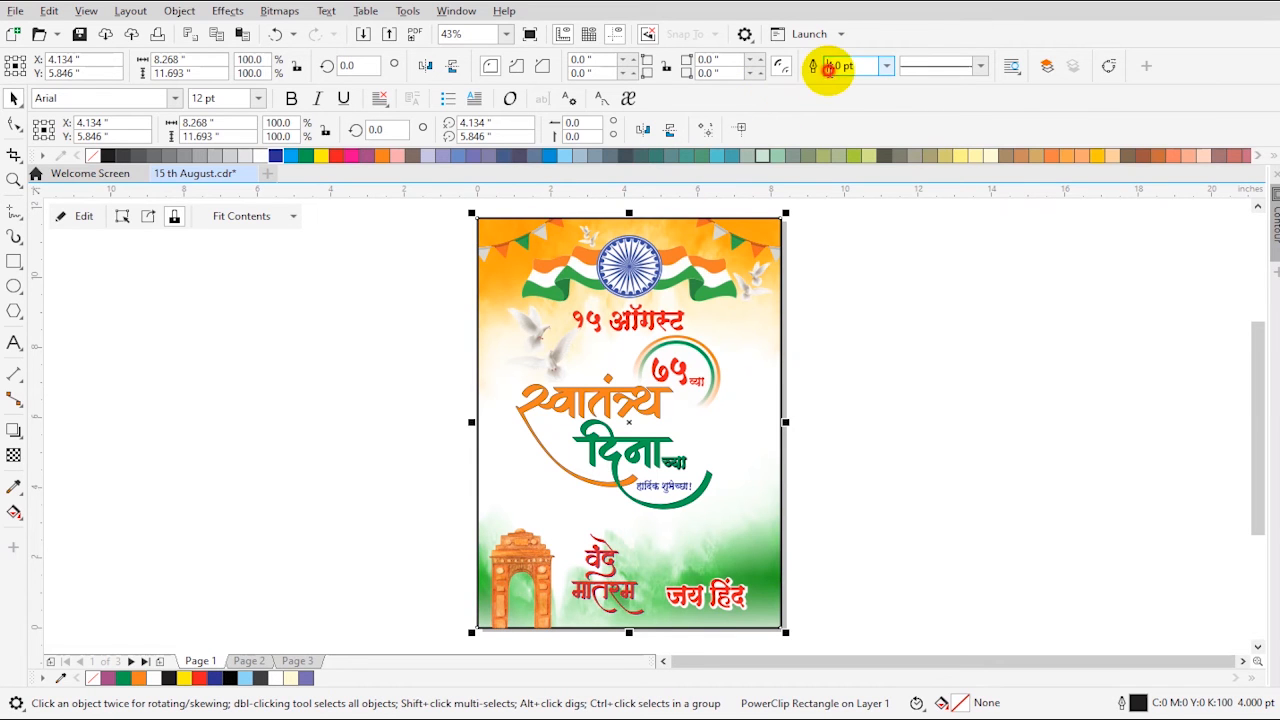
pyautogui.write('6')
pyautogui.press('Return')
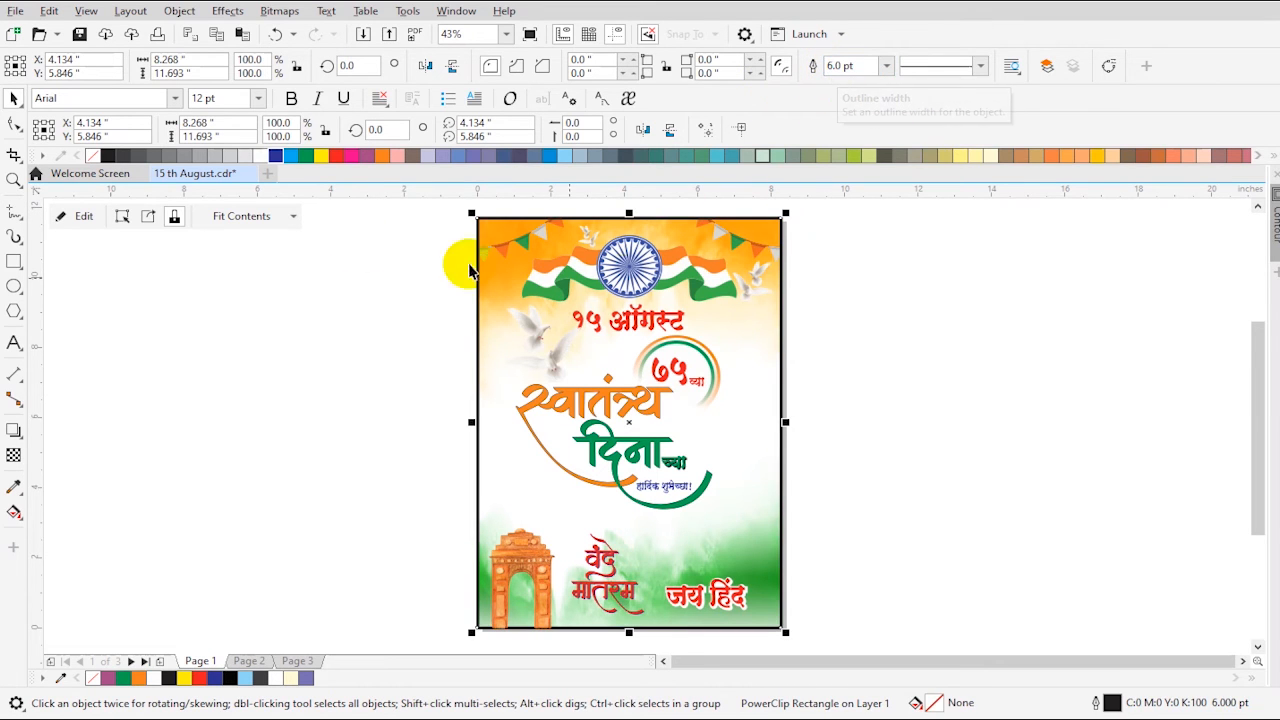
# Colour the outline of the poster's A4 frame dark blue.
pyautogui.rightClick(276, 157)
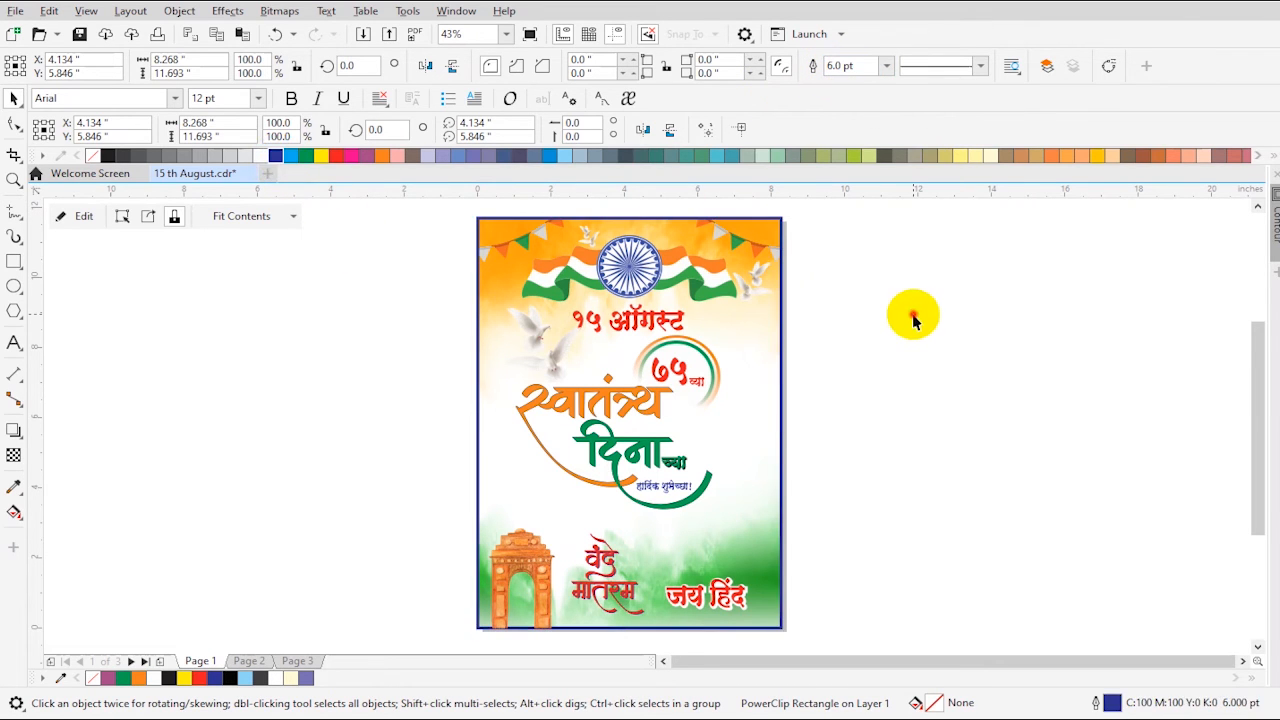
pyautogui.hotkey('ctrl', 'a')
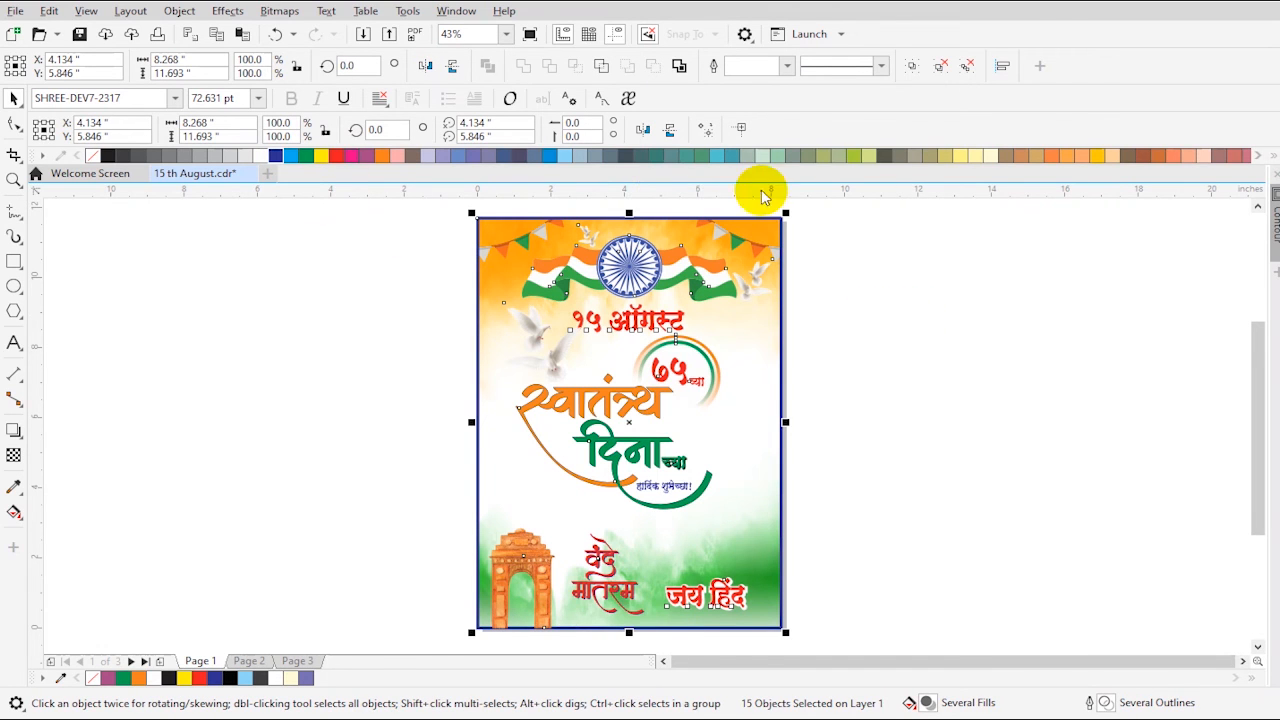
pyautogui.click(913, 67)
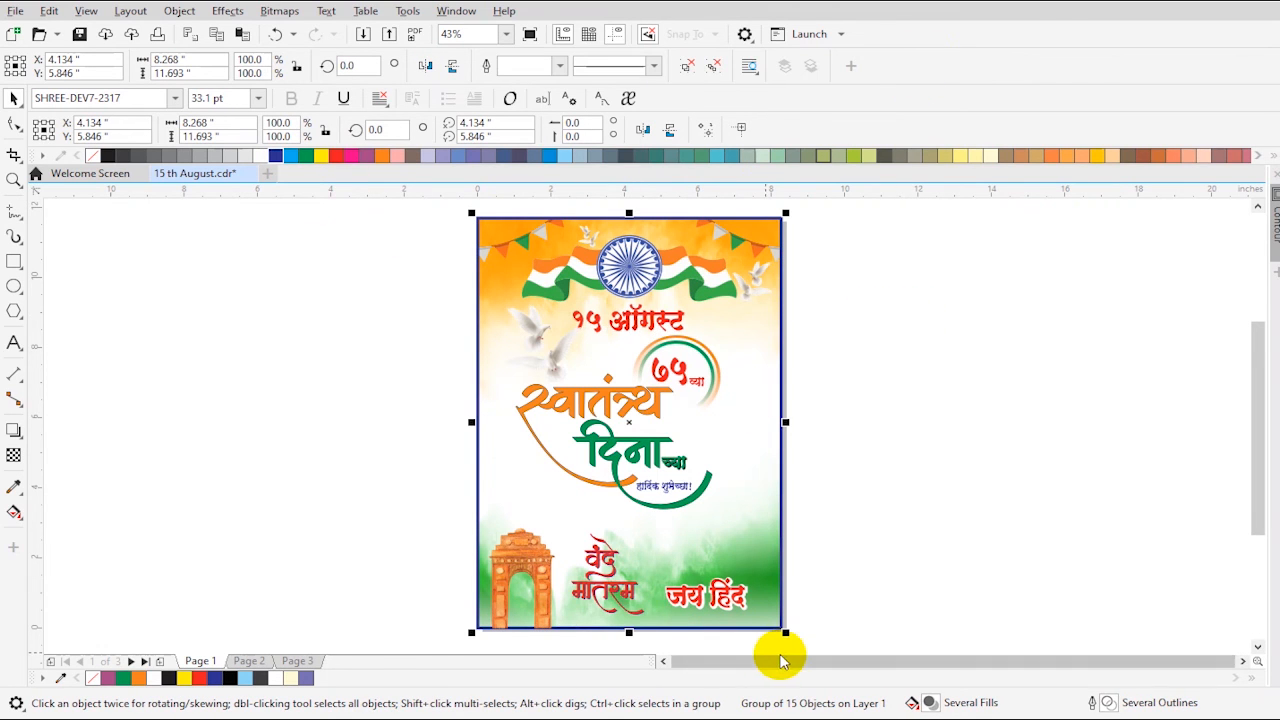
pyautogui.click(830, 519)
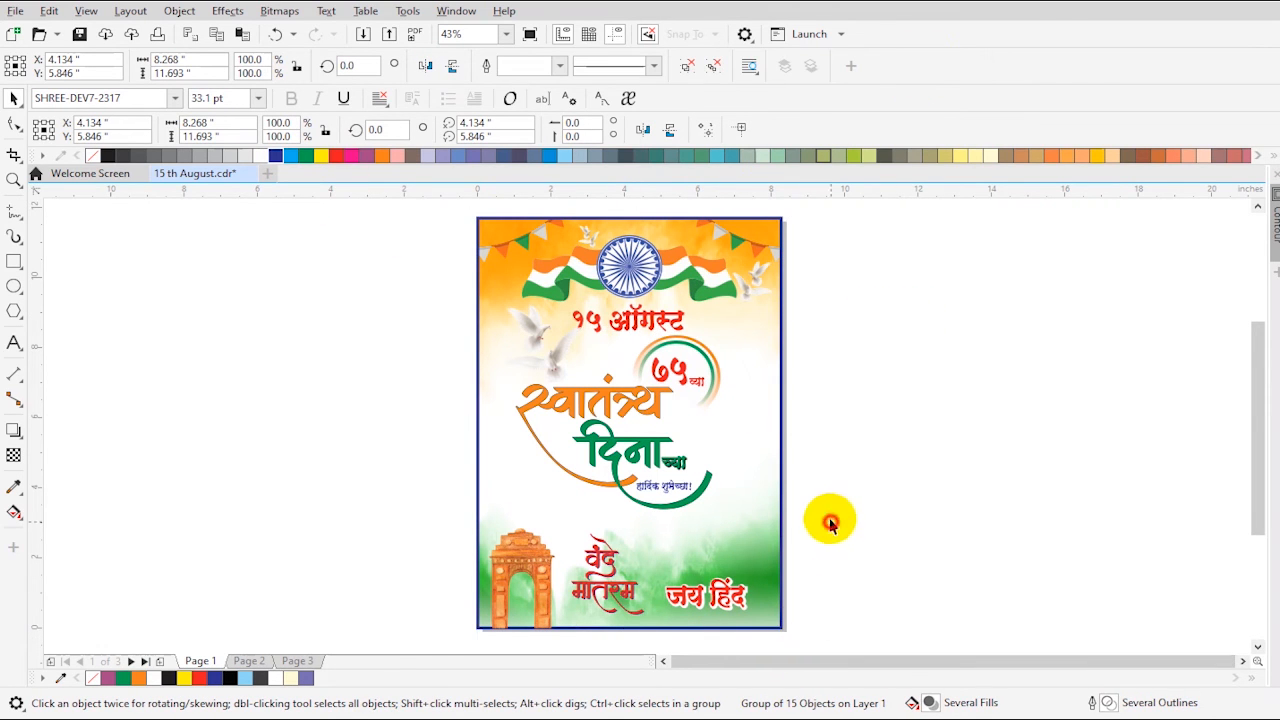
pyautogui.click(656, 410)
pyautogui.click(680, 63)
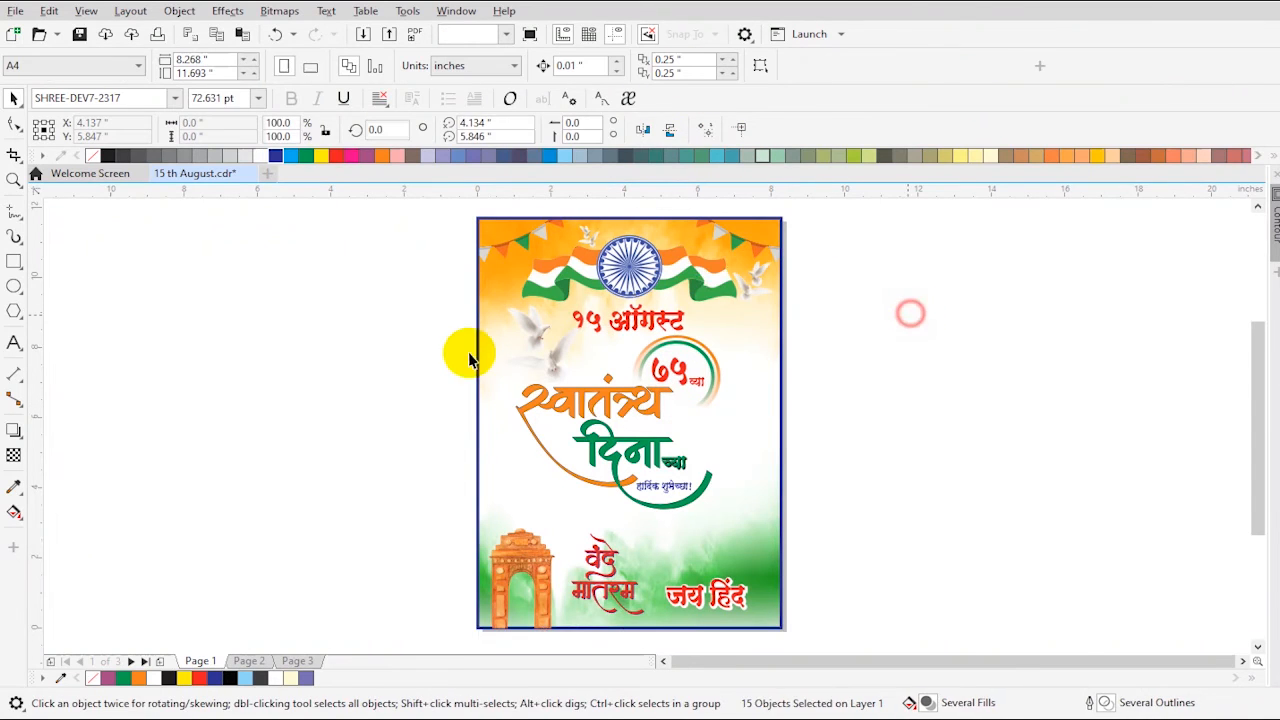
# Move the central स्वातंत्र्य दिनाच्या greeting with its ७५ badge slightly down and enlarge it to about 6.33 in wide and 5.62 in high.
pyautogui.click(406, 325)
pyautogui.moveTo(411, 331); pyautogui.dragTo(746, 529)
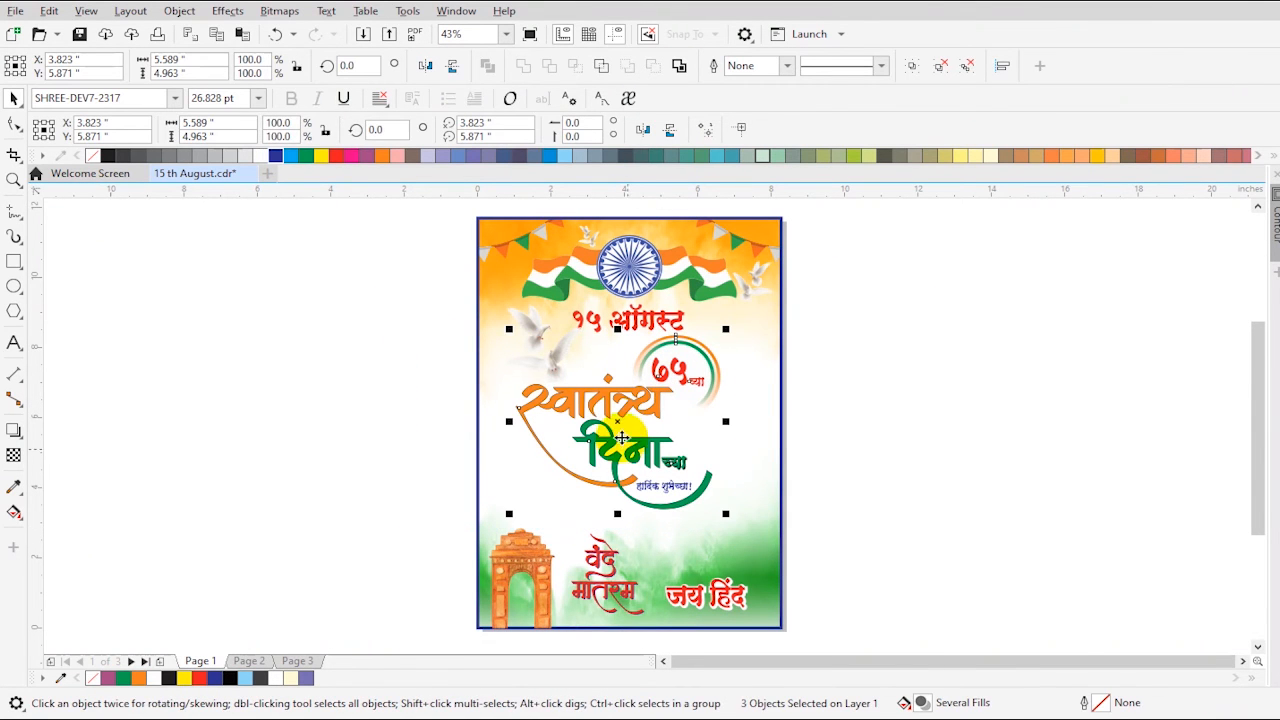
pyautogui.moveTo(626, 407); pyautogui.dragTo(627, 431)
pyautogui.moveTo(727, 353); pyautogui.dragTo(752, 335)
pyautogui.moveTo(749, 536); pyautogui.dragTo(754, 541)
pyautogui.moveTo(674, 460); pyautogui.dragTo(677, 463)
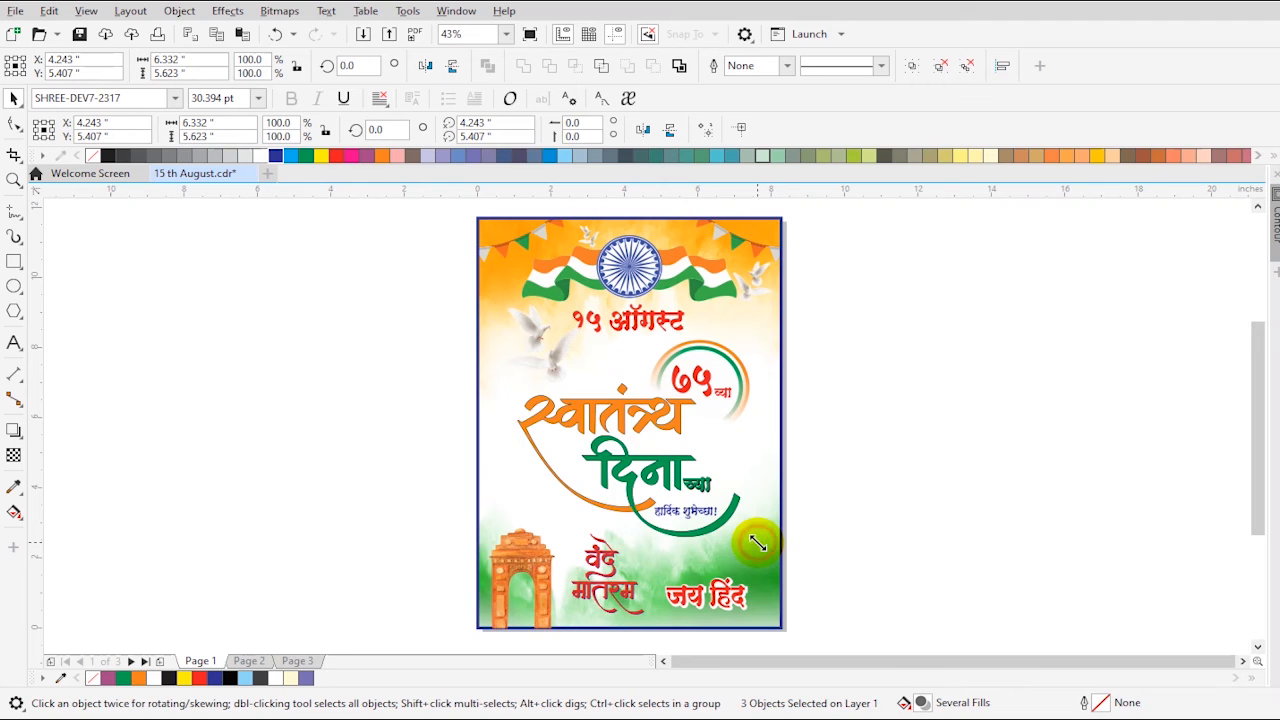
pyautogui.click(895, 518)
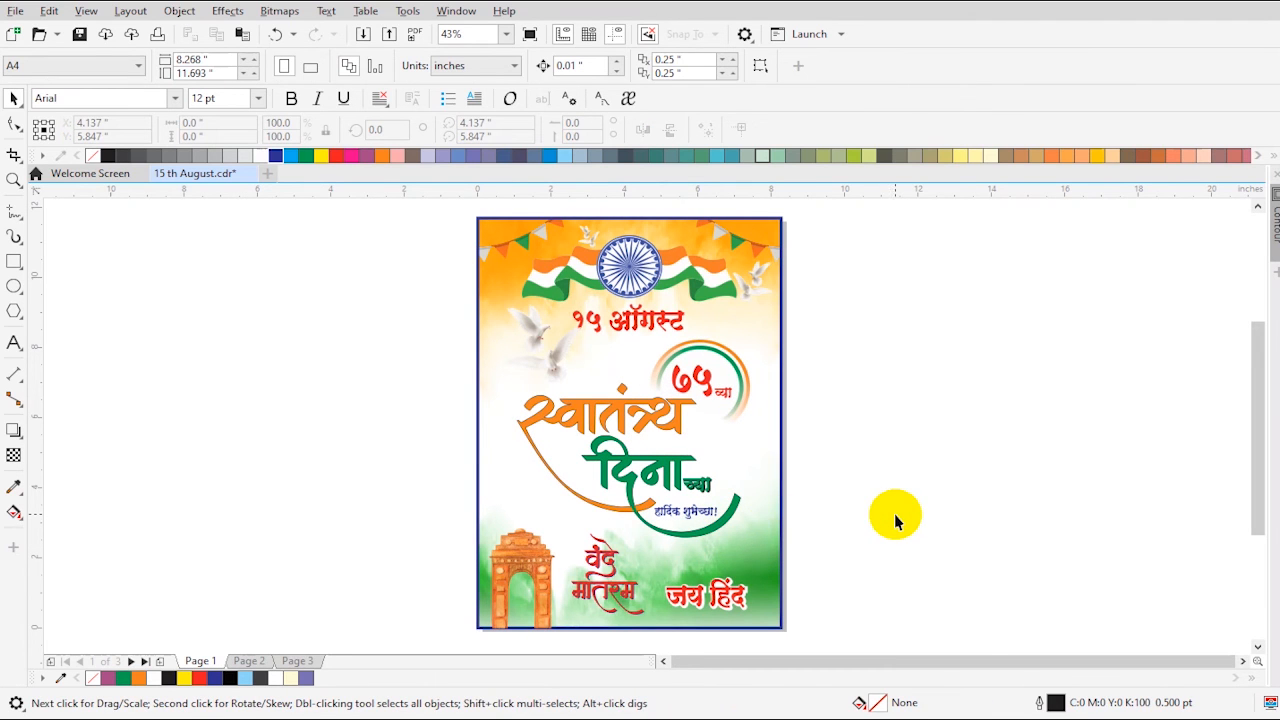
# Group all poster objects and scale the group down about the page centre to about 7.32 by 10.35 in, leaving a white margin.
pyautogui.moveTo(459, 205); pyautogui.dragTo(817, 617)
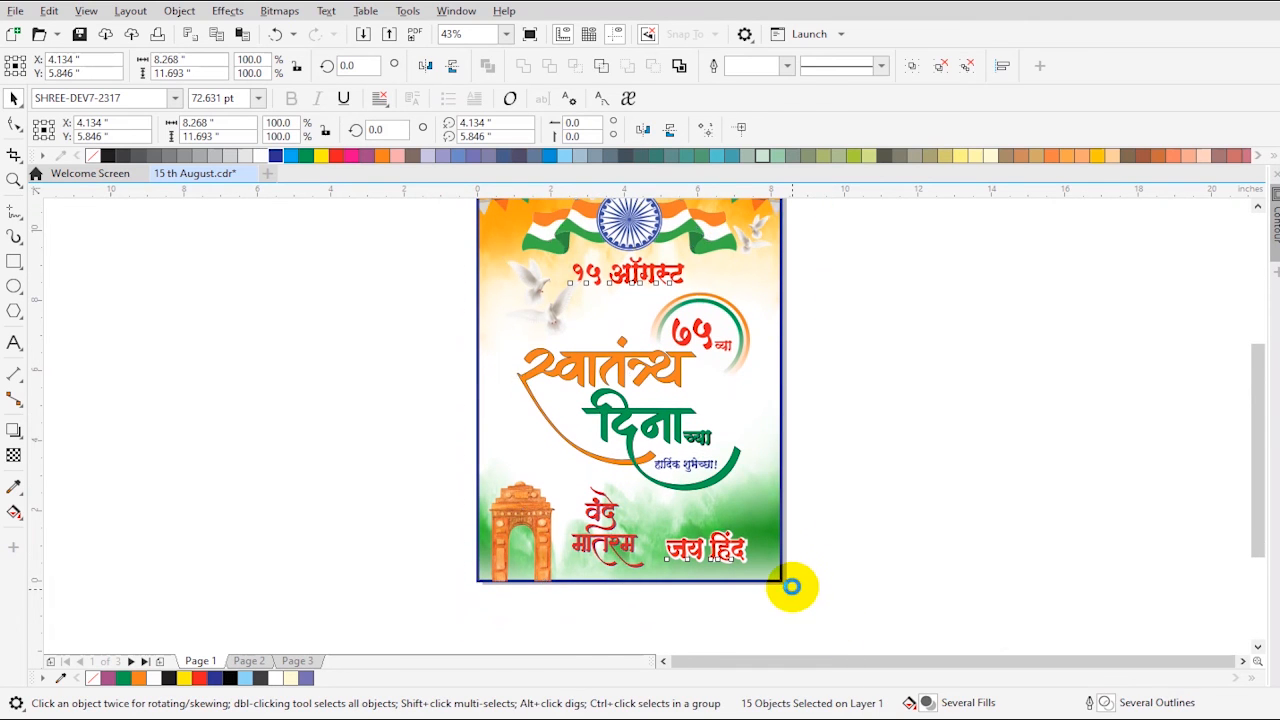
pyautogui.hotkey('shift', 'F2')
pyautogui.moveTo(812, 207); pyautogui.dragTo(808, 219)
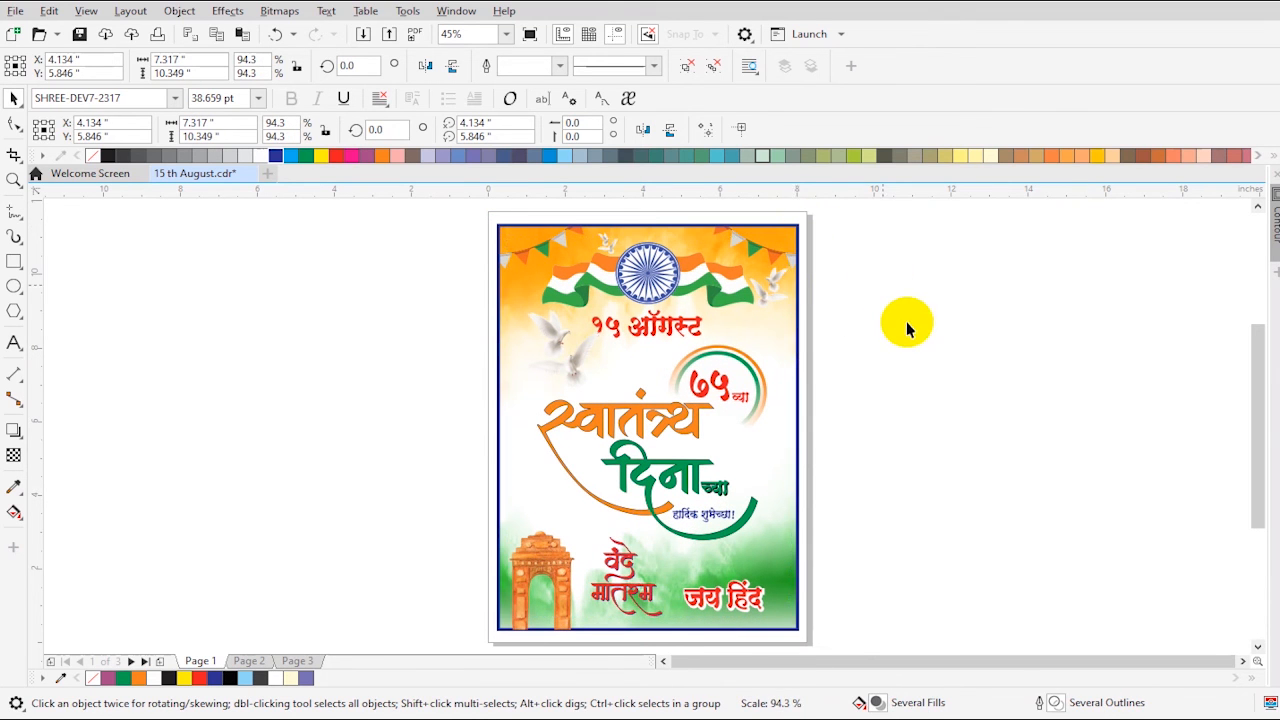
pyautogui.click(903, 331)
pyautogui.click(631, 237)
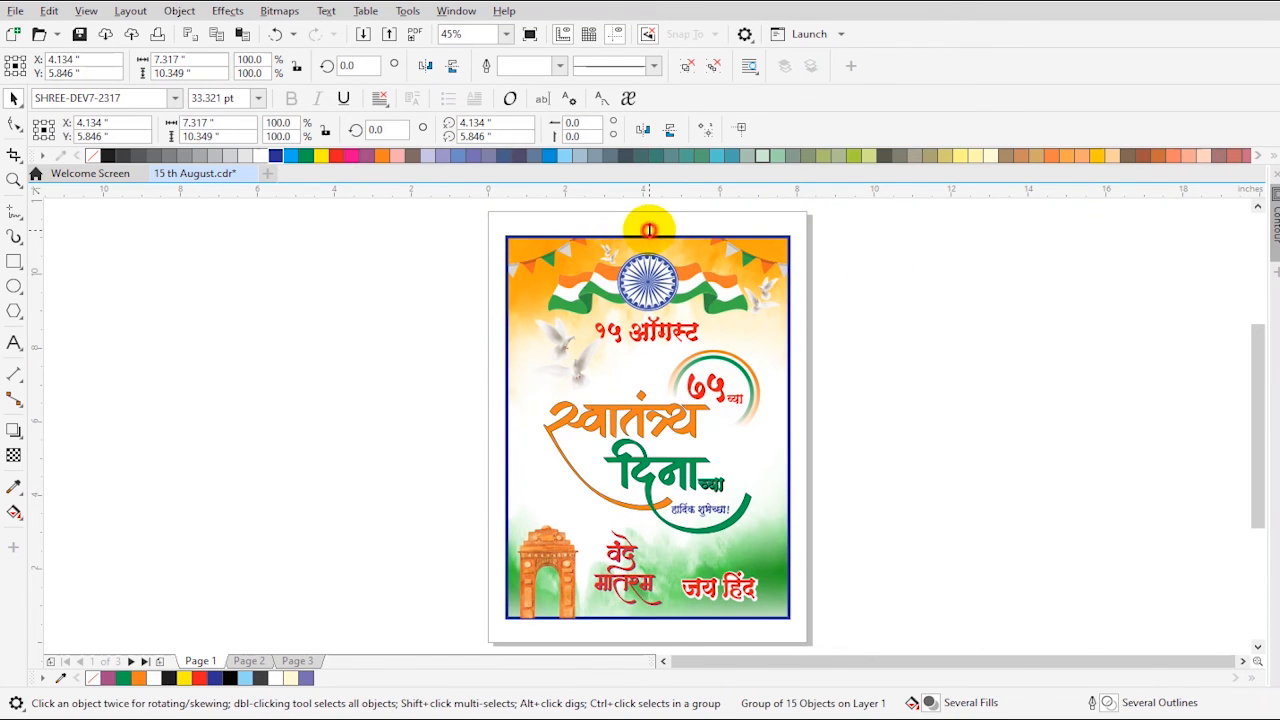
pyautogui.click(857, 252)
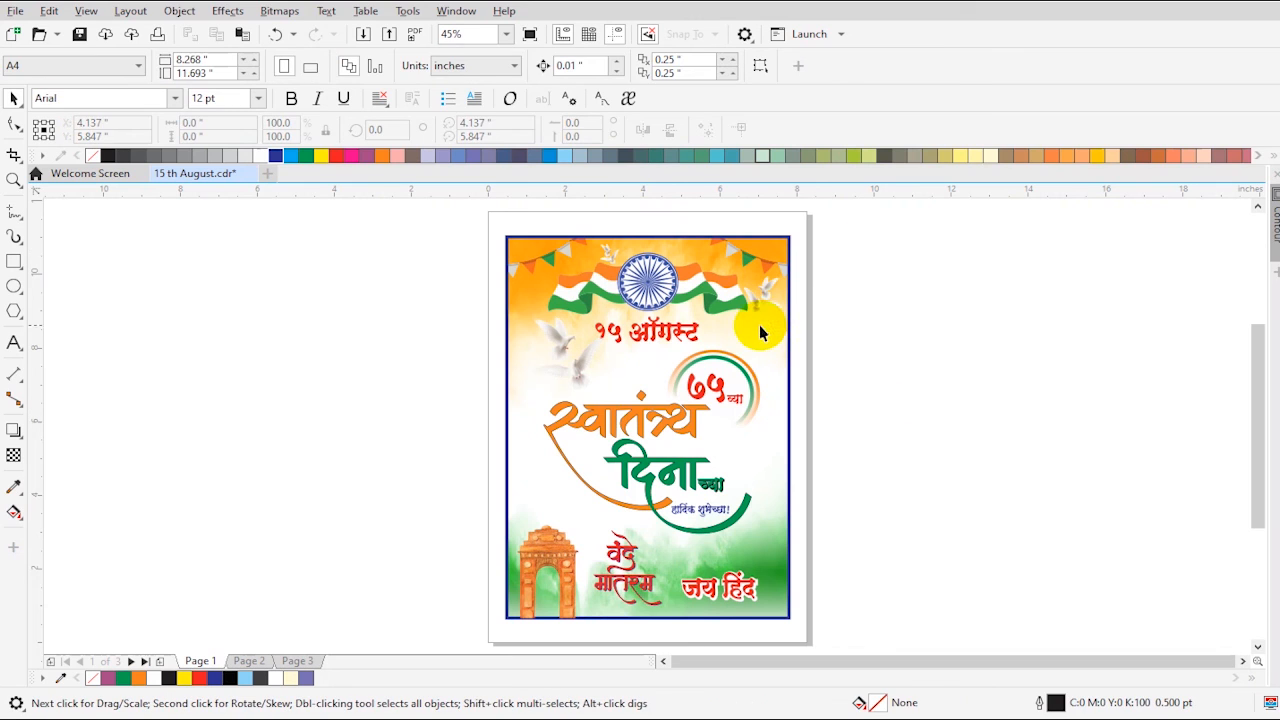